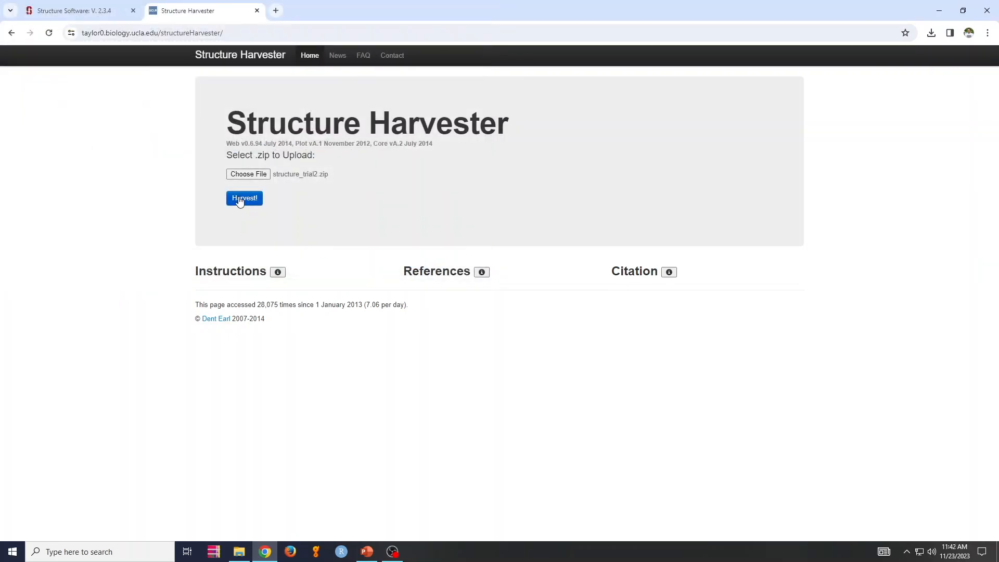
# - Harvest the uploaded structure_trial2.zip and bring up the Evanno table in the job summary
pyautogui.click(240, 200)
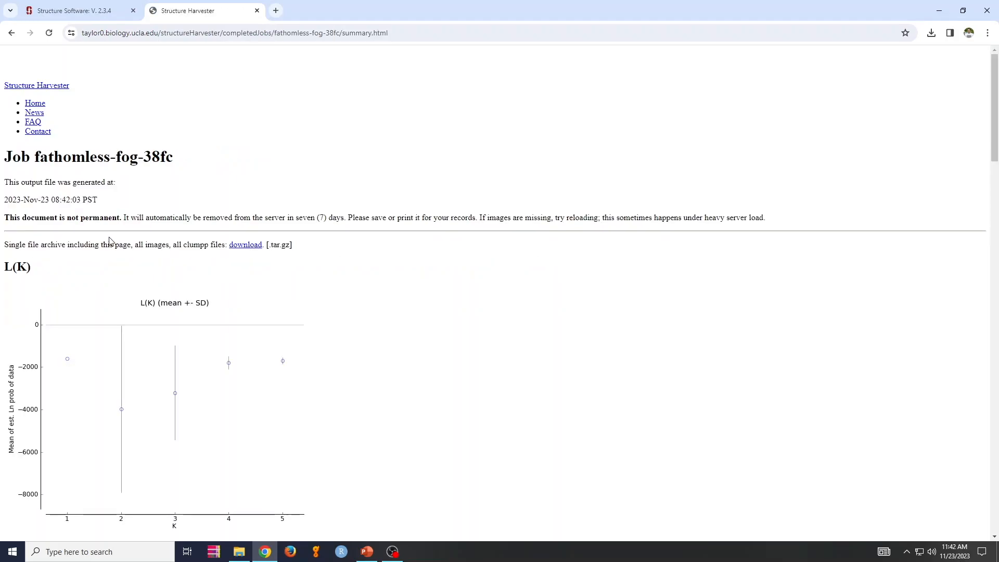
pyautogui.scroll(-10, 134, 218)
pyautogui.scroll(-13, 135, 217)
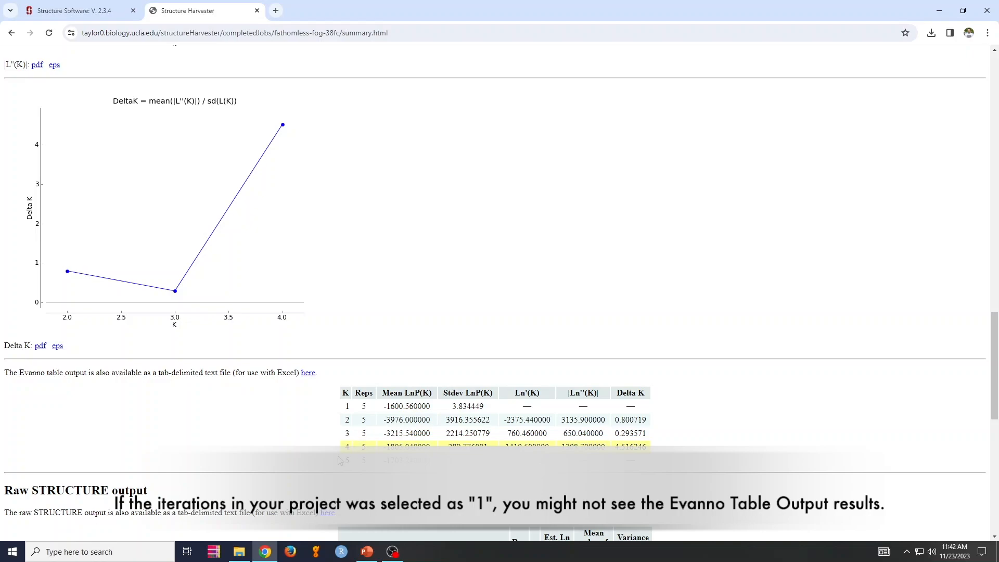
# - Examine the highlighted K = 4 row and the Delta K column of the Evanno table
pyautogui.moveTo(345, 447); pyautogui.dragTo(653, 447)
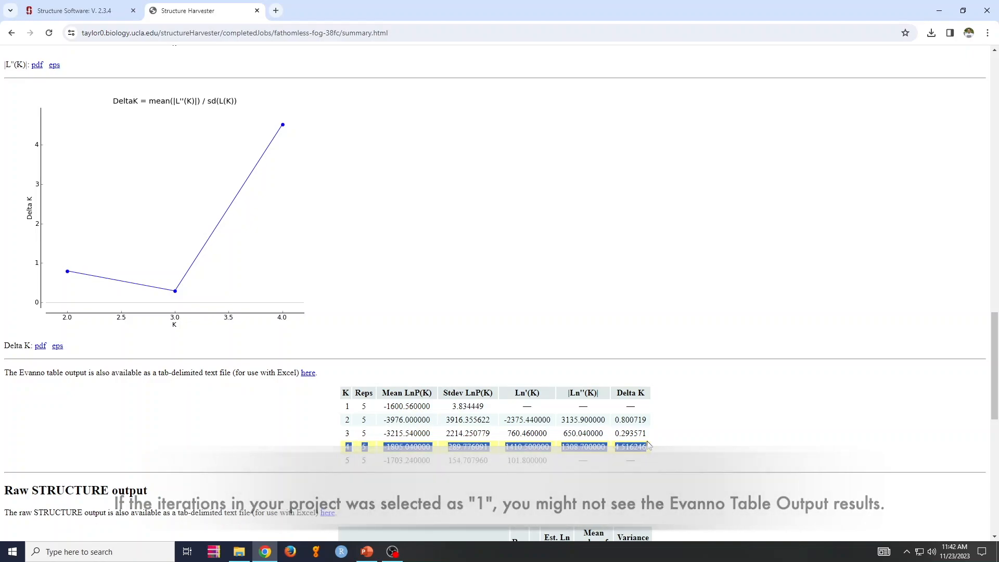
pyautogui.click(587, 347)
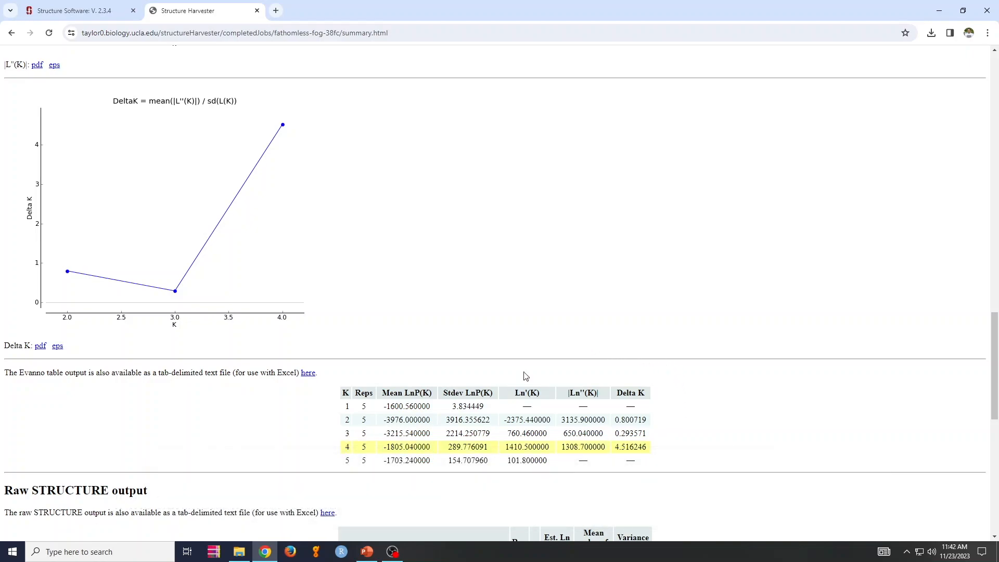
pyautogui.moveTo(642, 392); pyautogui.dragTo(616, 398)
pyautogui.click(631, 448)
pyautogui.scroll(-5, 306, 407)
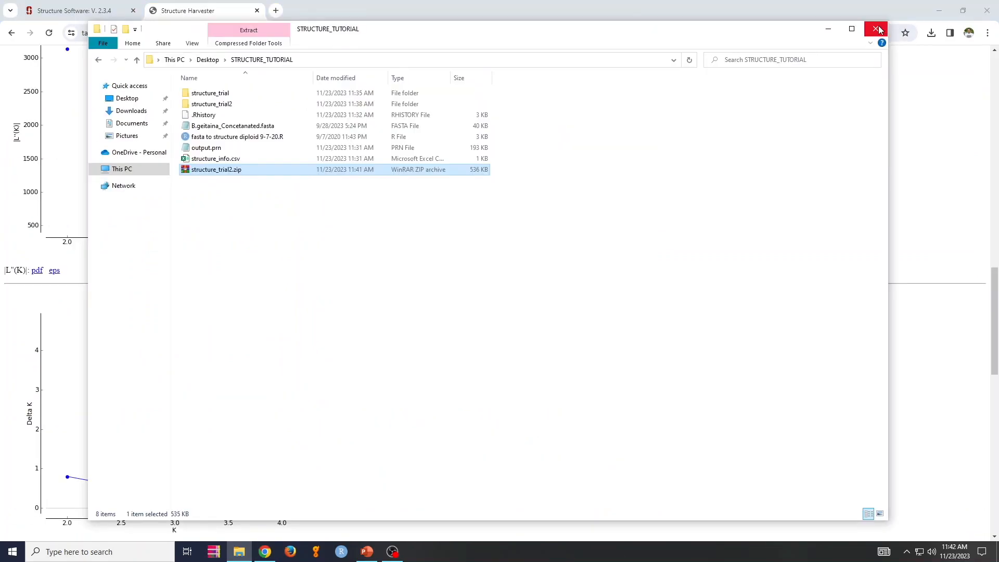
# - Launch Structure and open the structure_trial2 project from the STRUCTURE_TUTORIAL folder on the Desktop
pyautogui.click(213, 551)
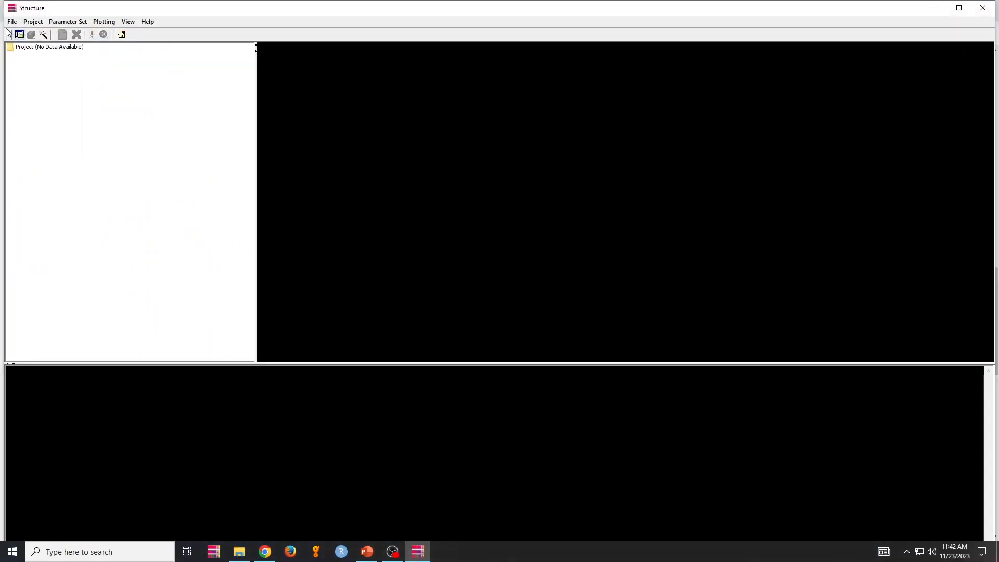
pyautogui.click(12, 21)
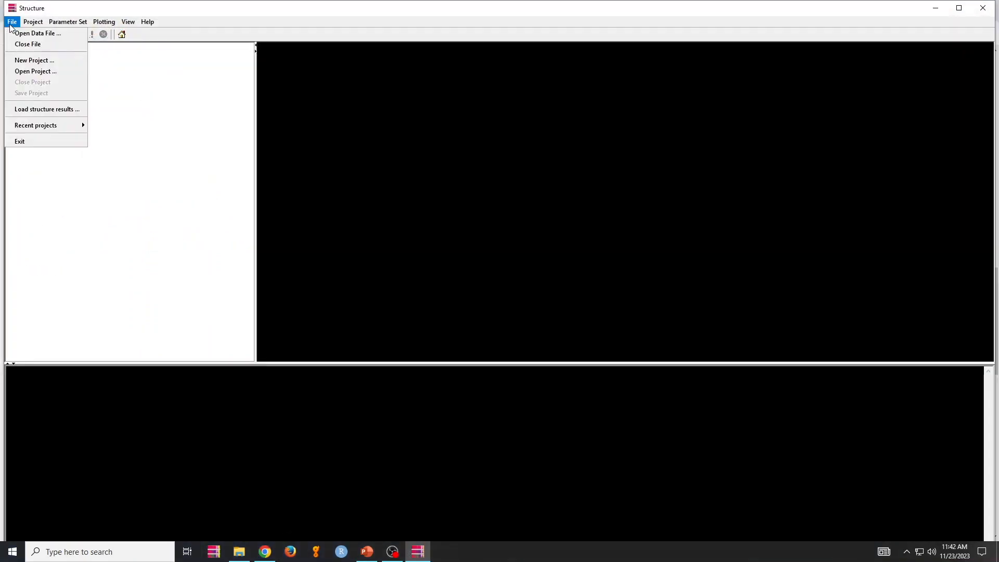
pyautogui.click(33, 71)
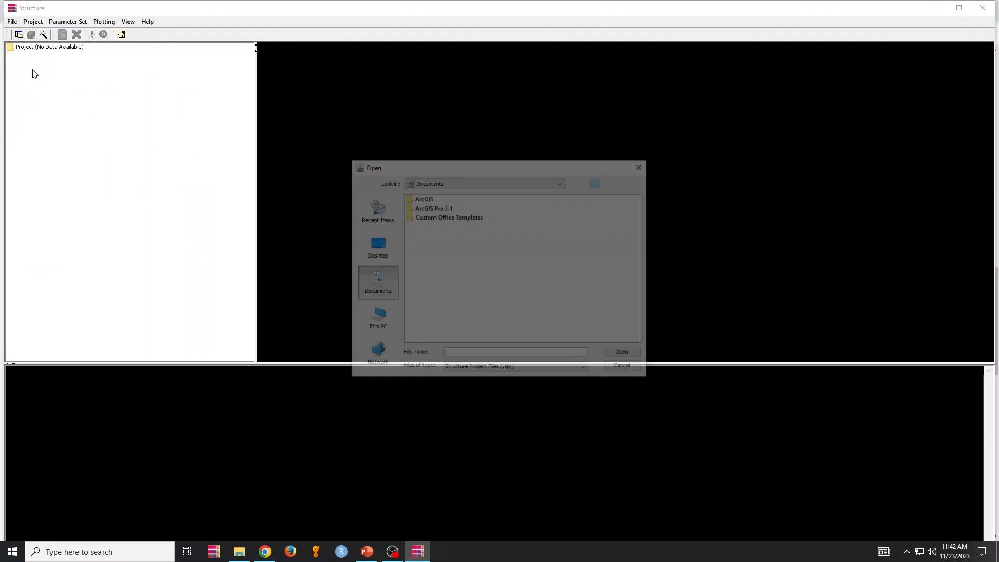
pyautogui.click(375, 245)
pyautogui.doubleClick(453, 311)
pyautogui.click(442, 207)
pyautogui.doubleClick(442, 207)
pyautogui.click(443, 207)
pyautogui.click(626, 355)
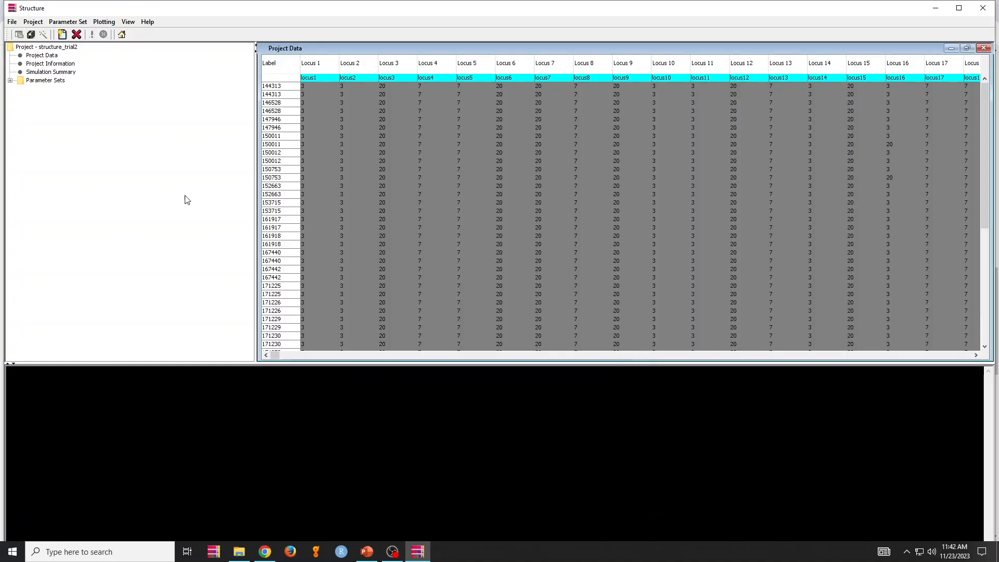
# - Expand the 100_100 parameter set down to its list of result runs
pyautogui.click(10, 80)
pyautogui.click(21, 89)
pyautogui.click(30, 106)
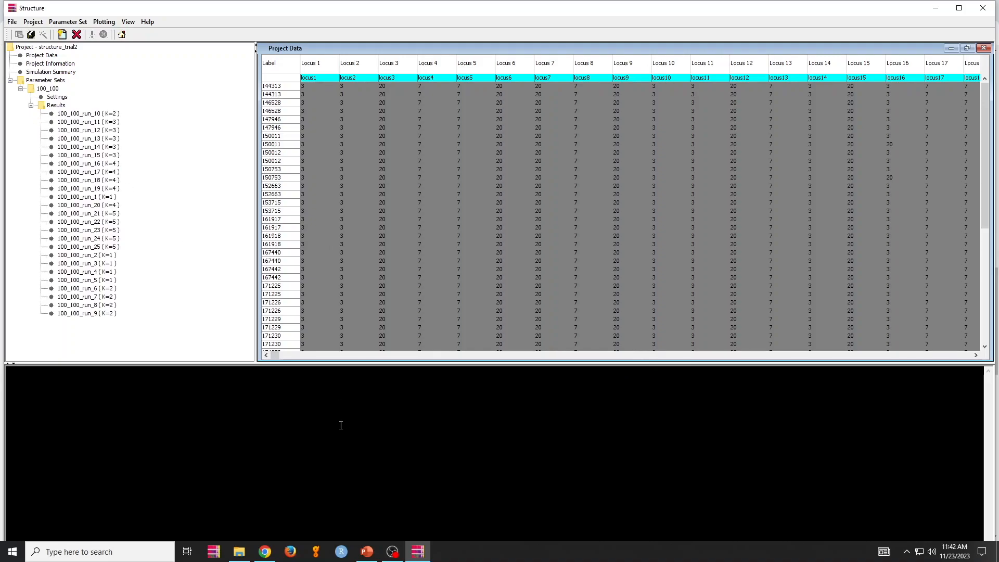
# - Check the best-supported K in the Structure Harvester Evanno table in Chrome, and return to Structure
pyautogui.hotkey('alt', 'Tab')
pyautogui.hotkey('alt', 'Tab')
pyautogui.hotkey('alt', 'Tab', 'Tab')
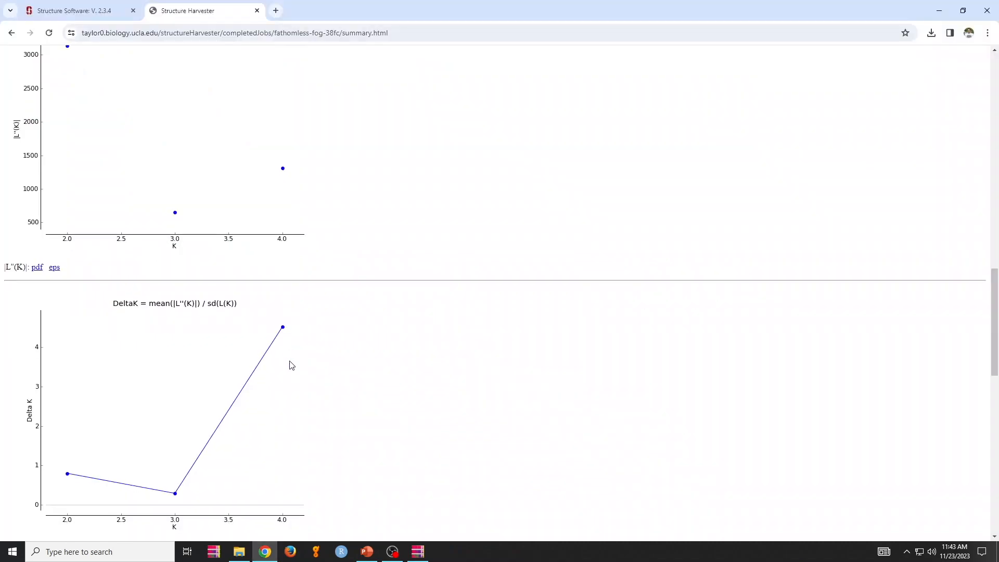
pyautogui.scroll(-7, 288, 364)
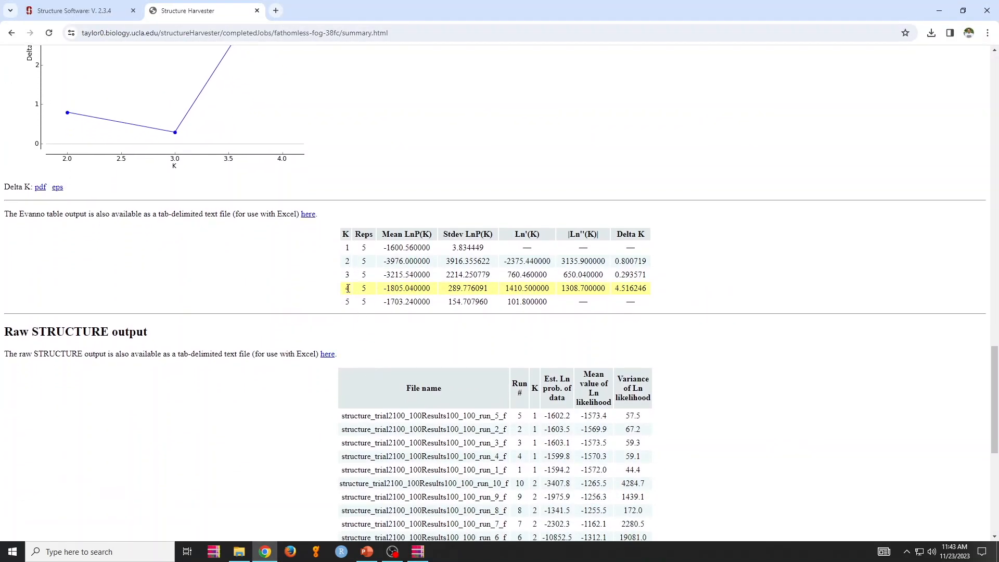
pyautogui.hotkey('alt', 'Tab')
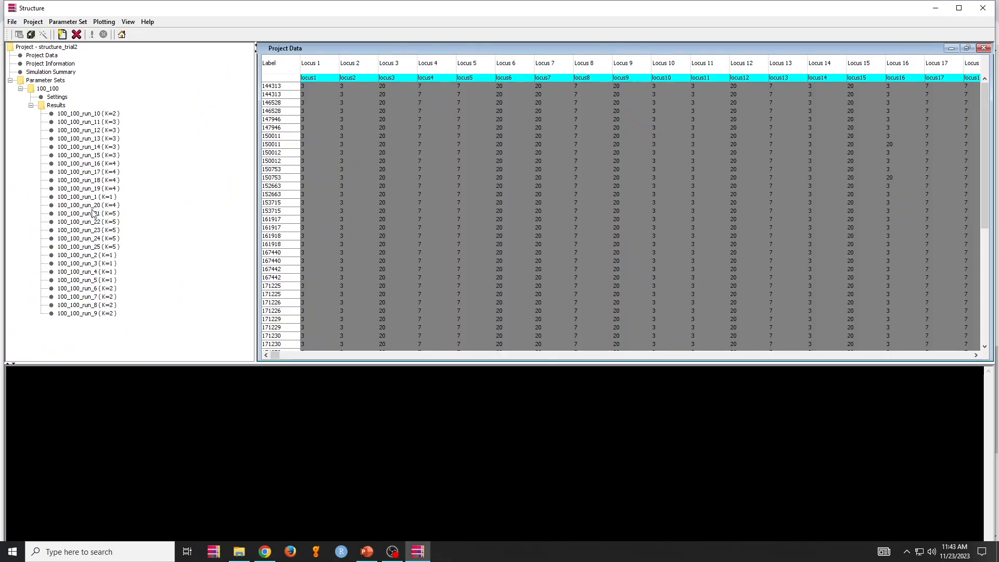
# - Show the bar plot of 100_100_run_16, compare its Sort by Q and Original order views, and close it
pyautogui.click(96, 165)
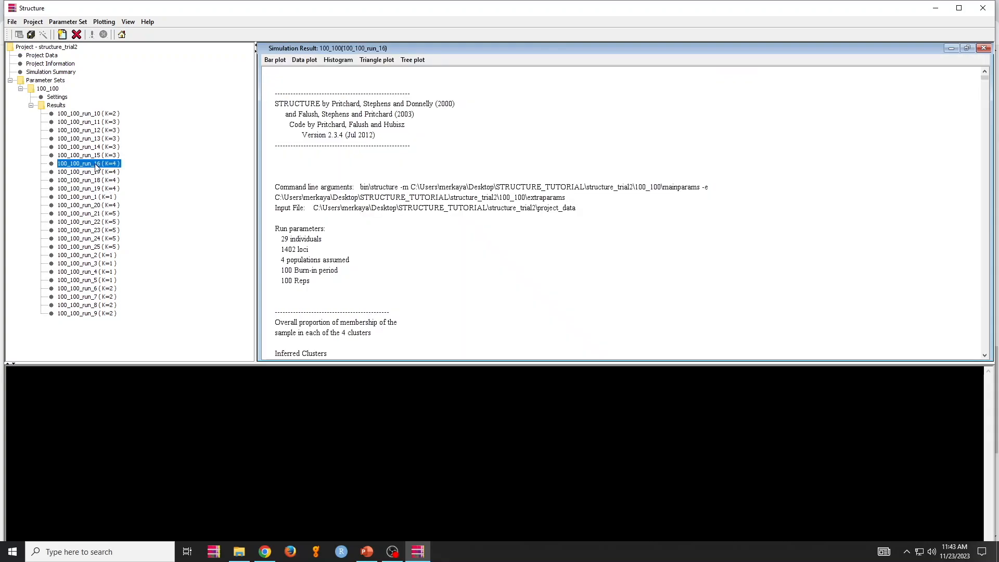
pyautogui.click(277, 61)
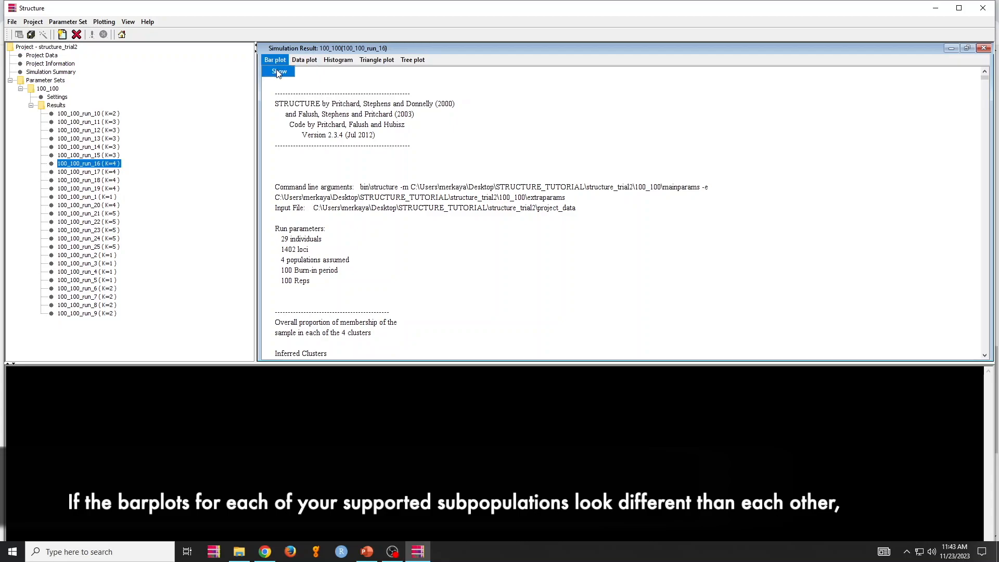
pyautogui.click(277, 72)
pyautogui.click(279, 257)
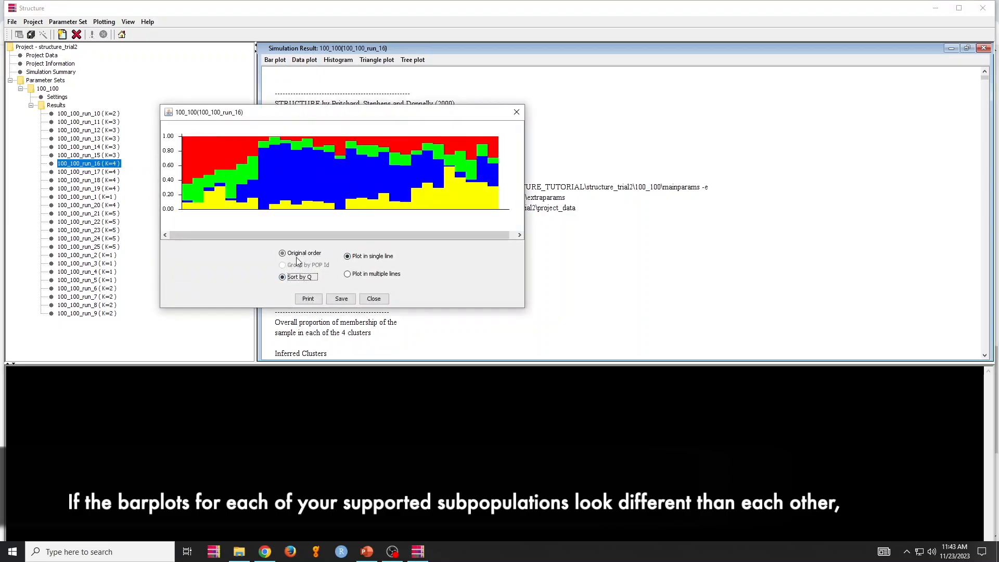
pyautogui.click(296, 254)
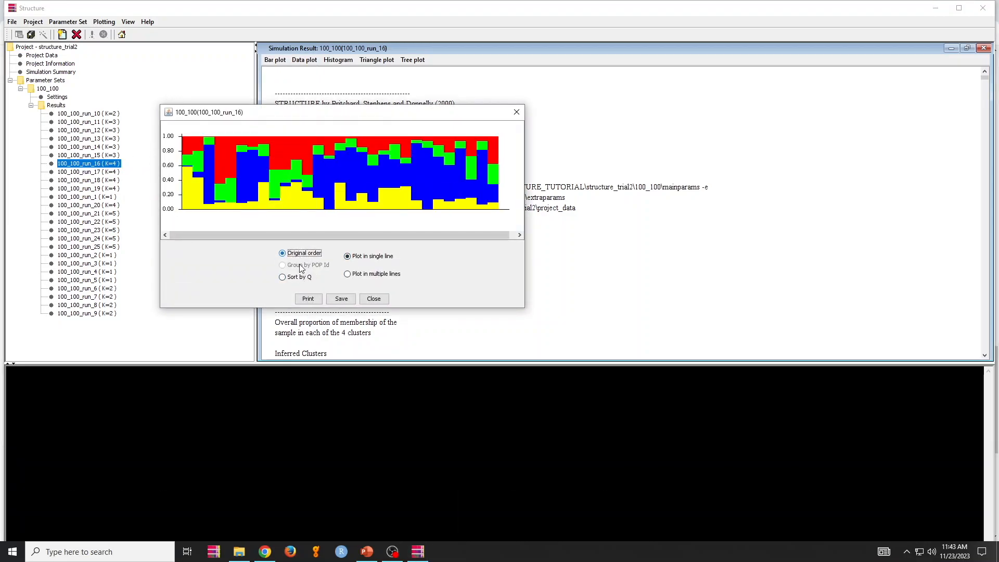
pyautogui.click(303, 278)
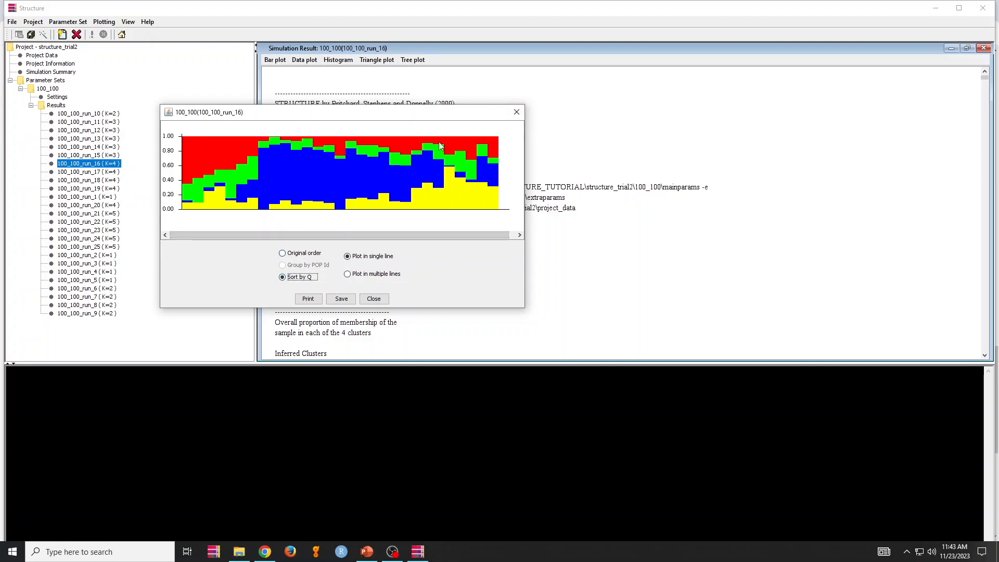
pyautogui.click(516, 116)
# - View the bar plots of 100_100_run_17 and 100_100_run_18 sorted by Q, closing each one
pyautogui.click(72, 174)
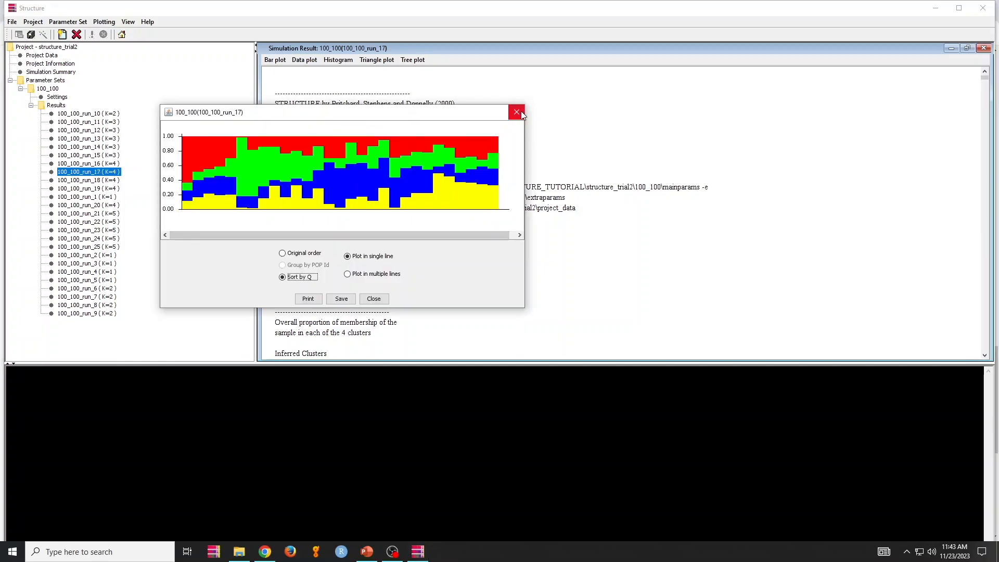
pyautogui.click(521, 113)
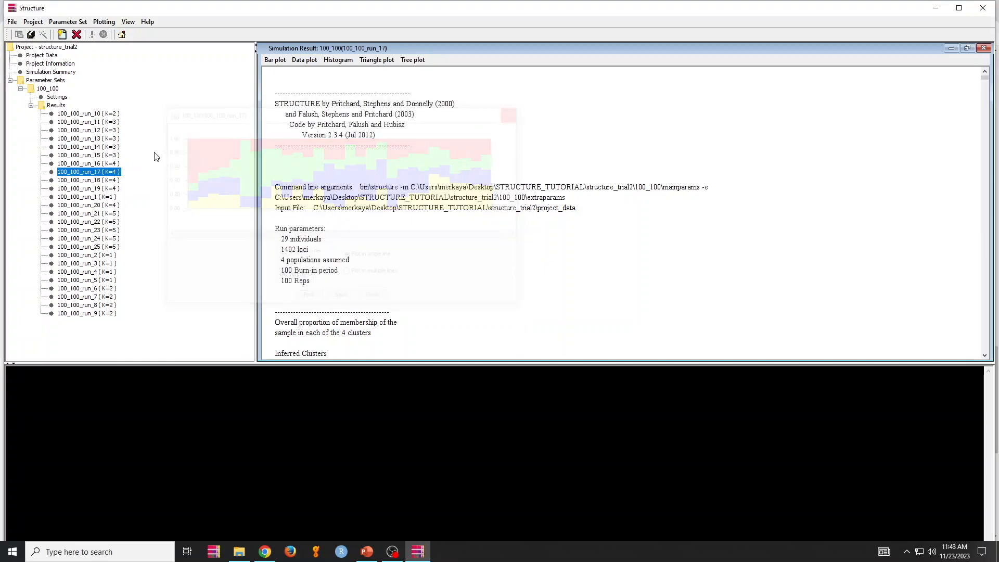
pyautogui.click(104, 181)
pyautogui.click(270, 60)
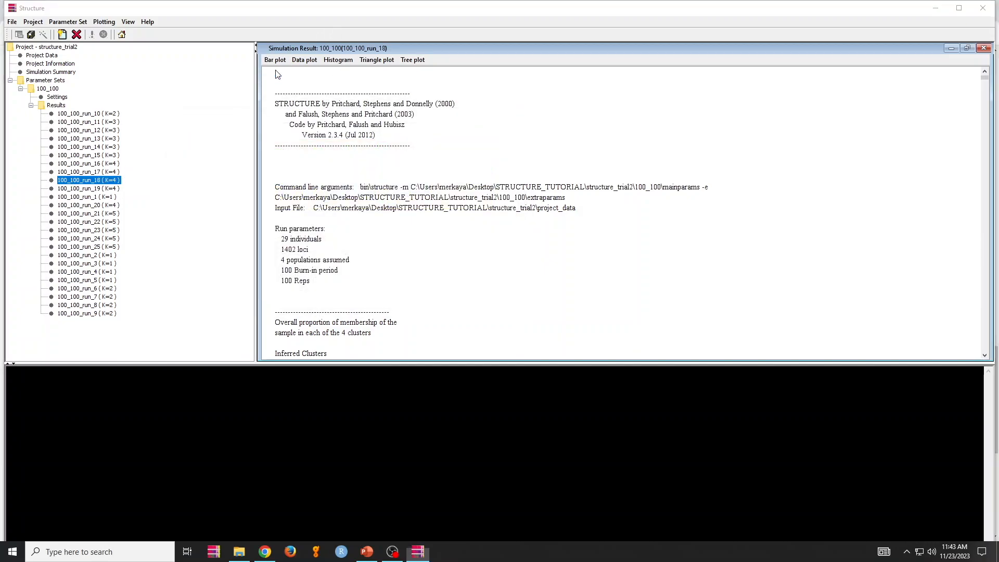
pyautogui.click(292, 257)
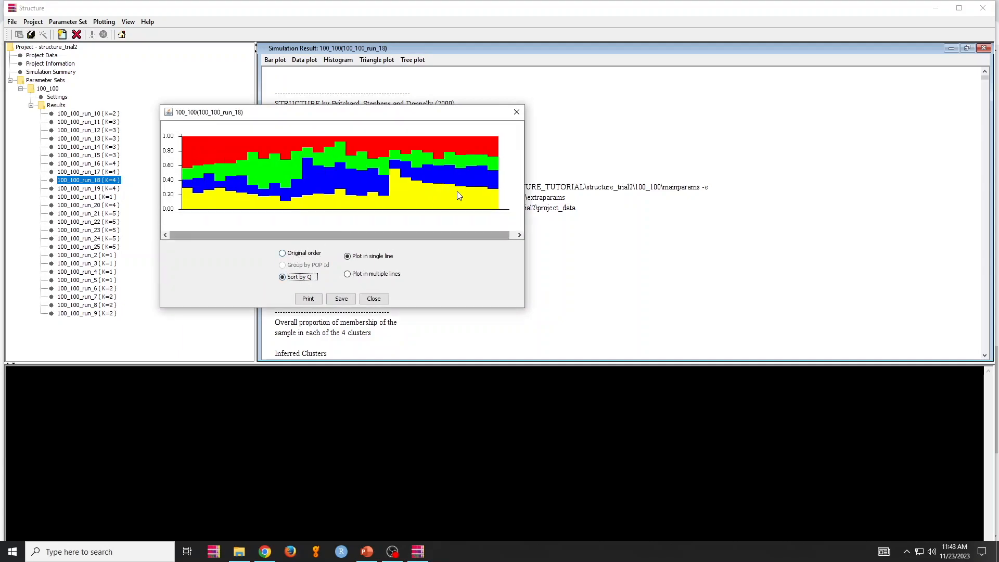
pyautogui.click(508, 112)
# - Review the inferred ancestry and cluster membership values in the results of 100_100_run_18 and 100_100_run_17
pyautogui.scroll(-20, 415, 211)
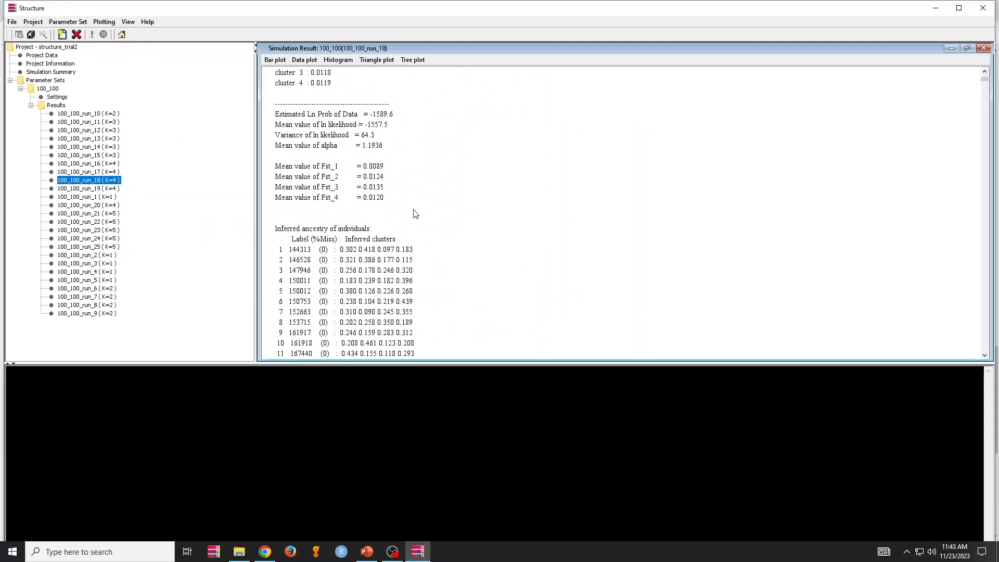
pyautogui.moveTo(355, 157); pyautogui.dragTo(340, 158)
pyautogui.click(401, 155)
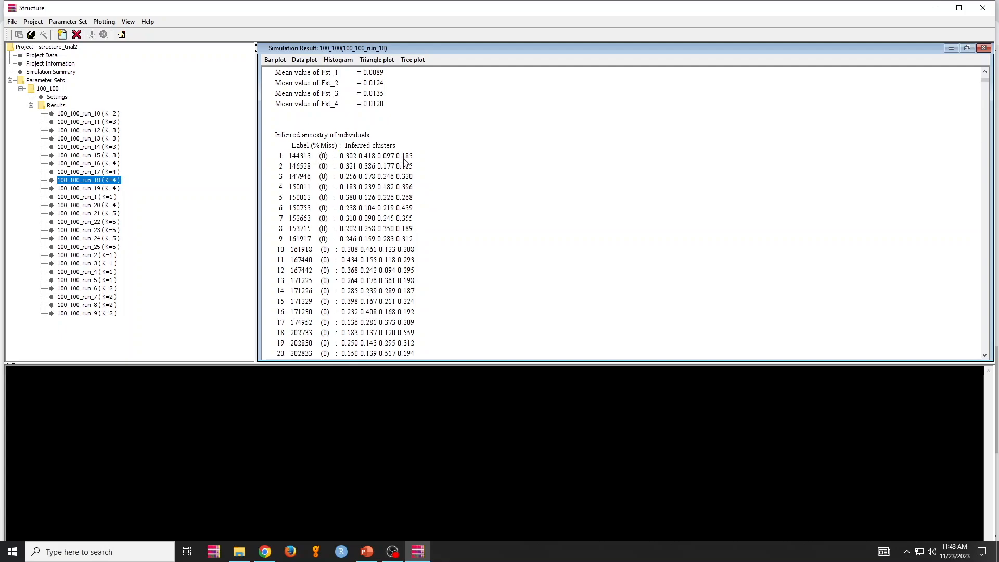
pyautogui.click(91, 173)
pyautogui.scroll(-13, 297, 210)
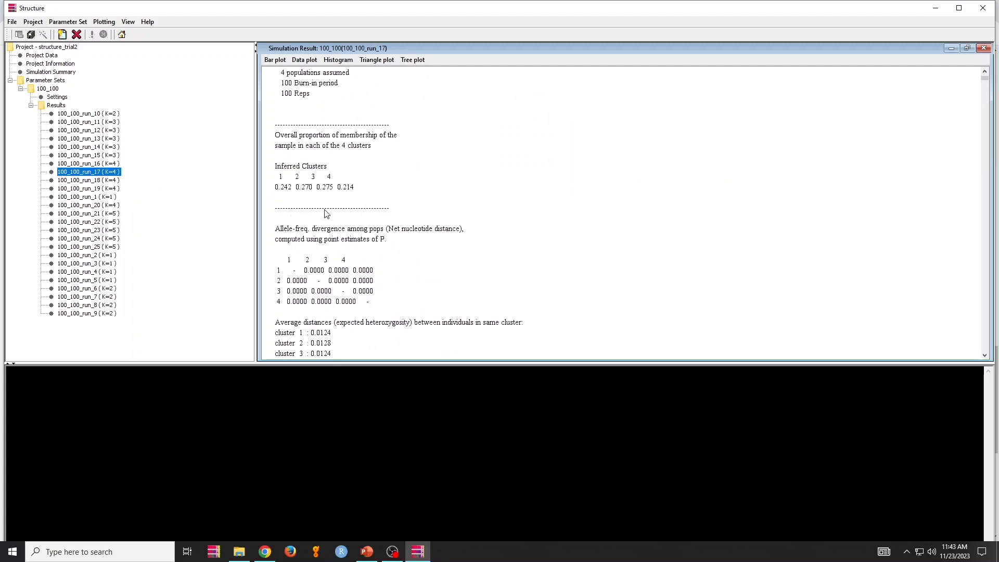
pyautogui.scroll(-1, 326, 213)
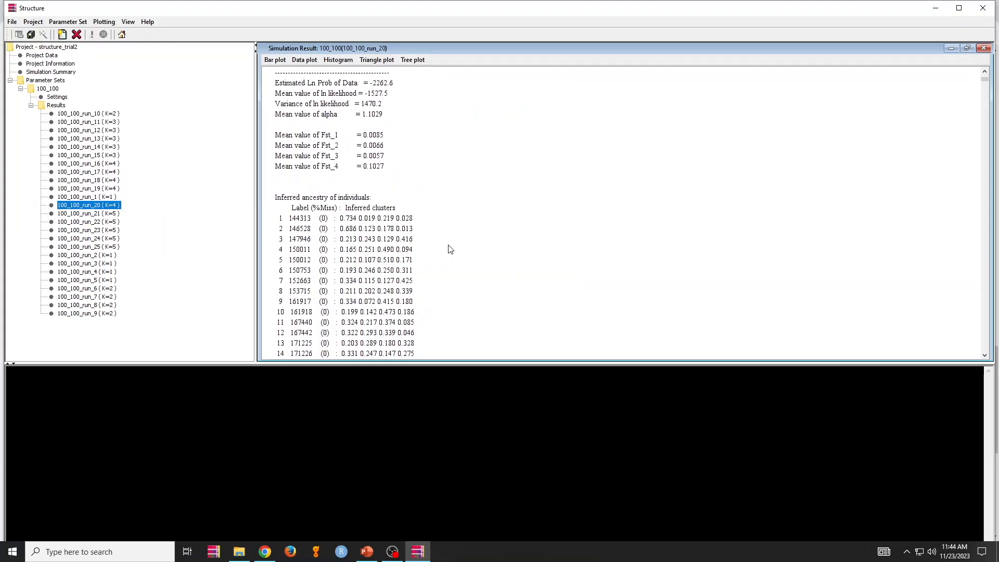
# - Review the inferred ancestry table of 100_100_run_20 and show its bar plot in an enlarged window
pyautogui.scroll(6, 446, 250)
pyautogui.scroll(-12, 431, 258)
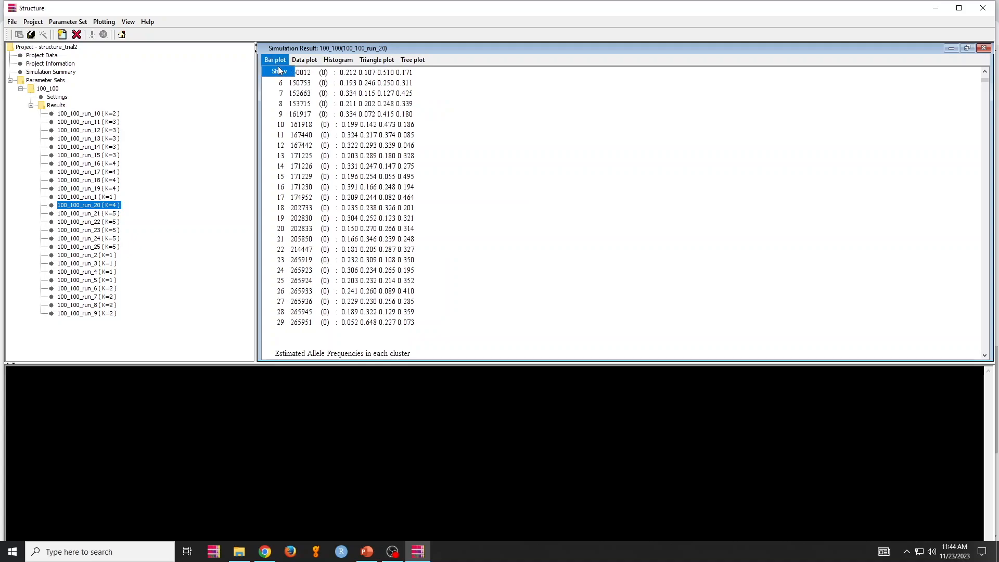
pyautogui.click(279, 71)
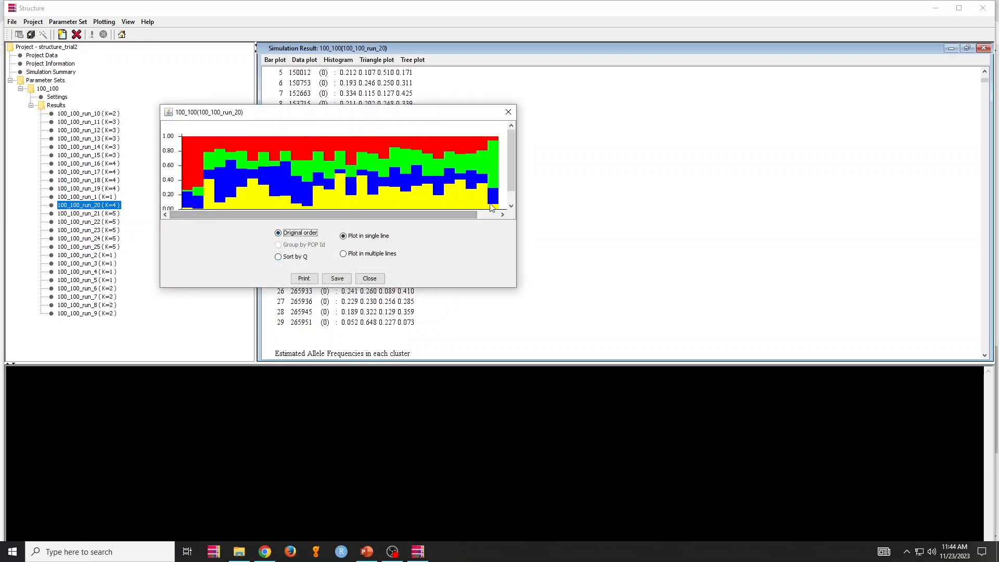
pyautogui.moveTo(516, 286); pyautogui.dragTo(671, 391)
# - Create a blank workbook in Excel and narrow its window so Structure's inferred ancestry table stays readable beside it
pyautogui.click(367, 552)
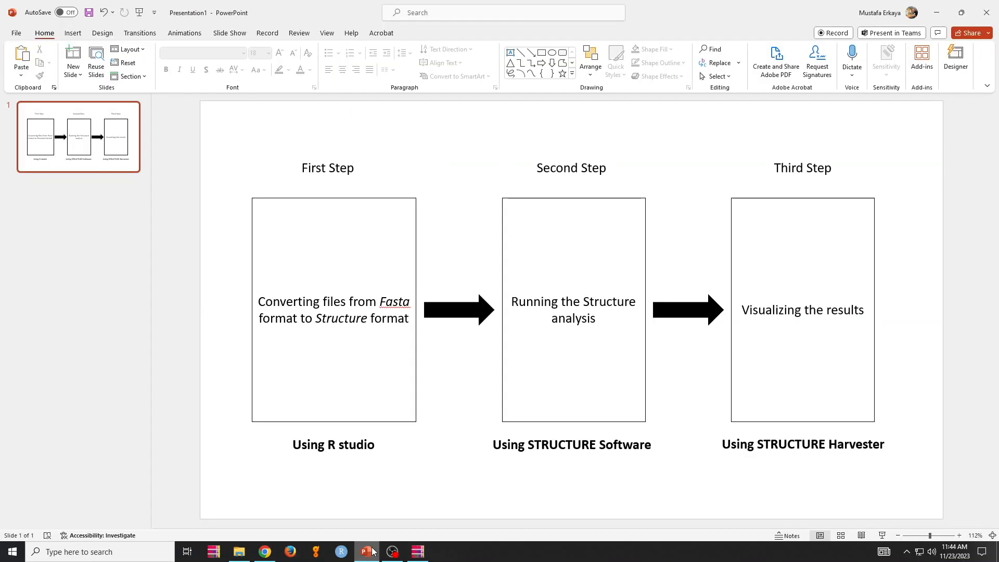
pyautogui.click(418, 552)
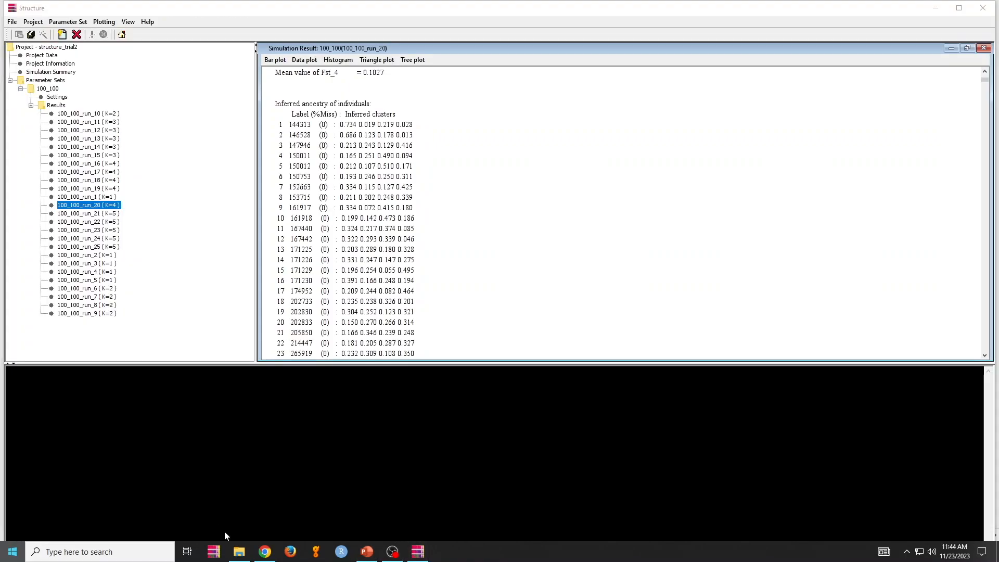
pyautogui.press('super')
pyautogui.write('excel')
pyautogui.press('Return')
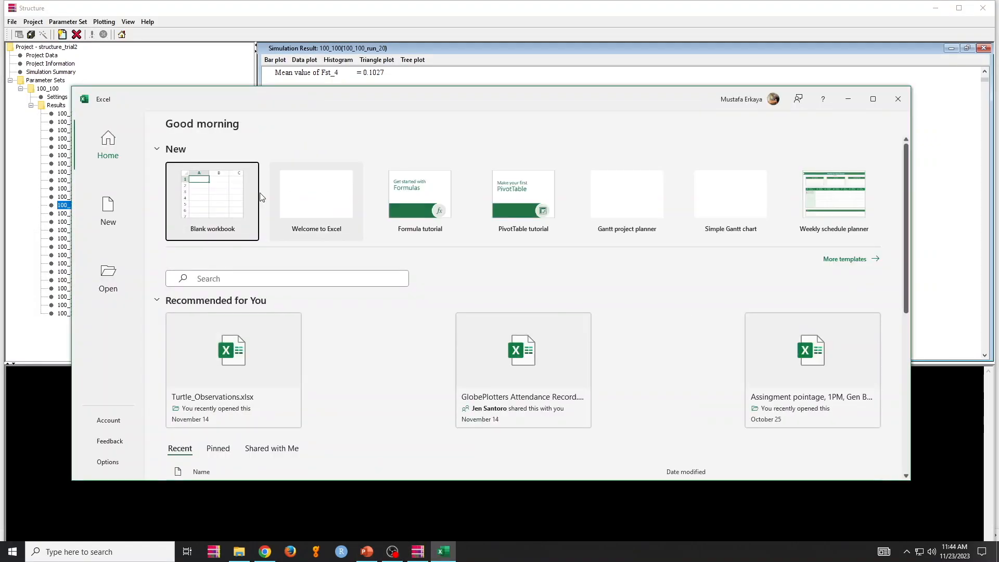
pyautogui.click(239, 201)
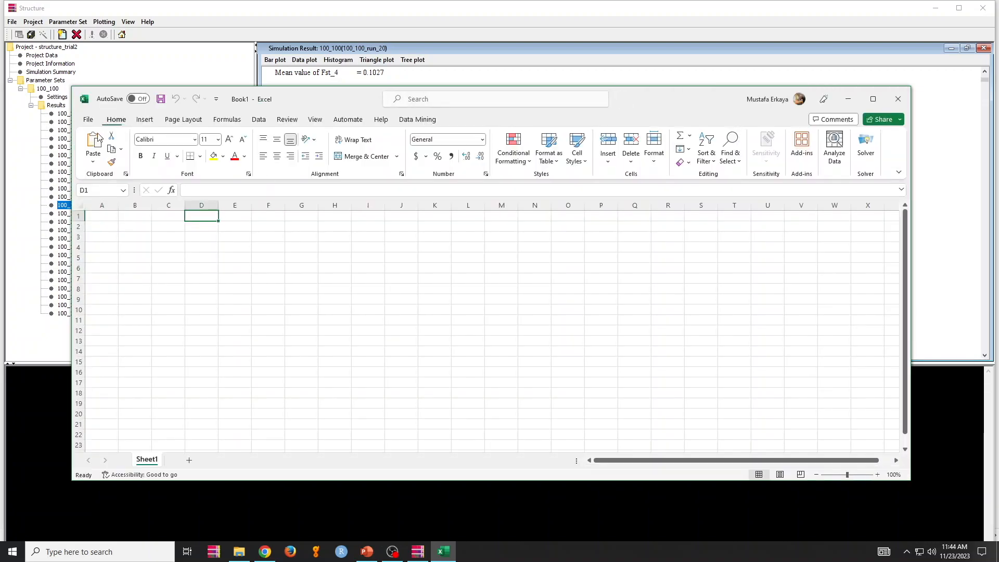
pyautogui.moveTo(72, 165); pyautogui.dragTo(426, 165)
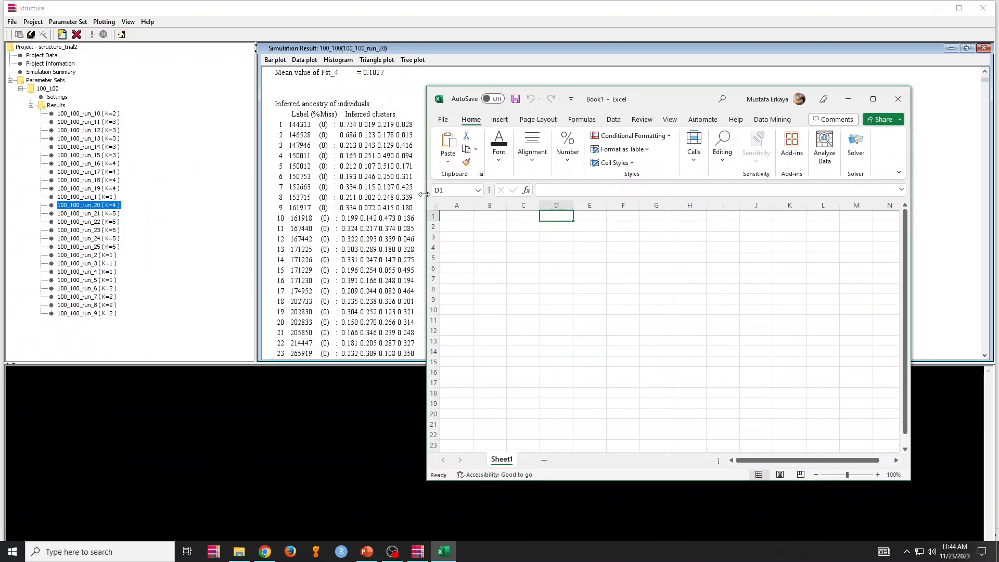
# - Enter label 144313 in cell A2, followed by its first two ancestry values, 0.734 and 0.019, in the same row
pyautogui.click(457, 225)
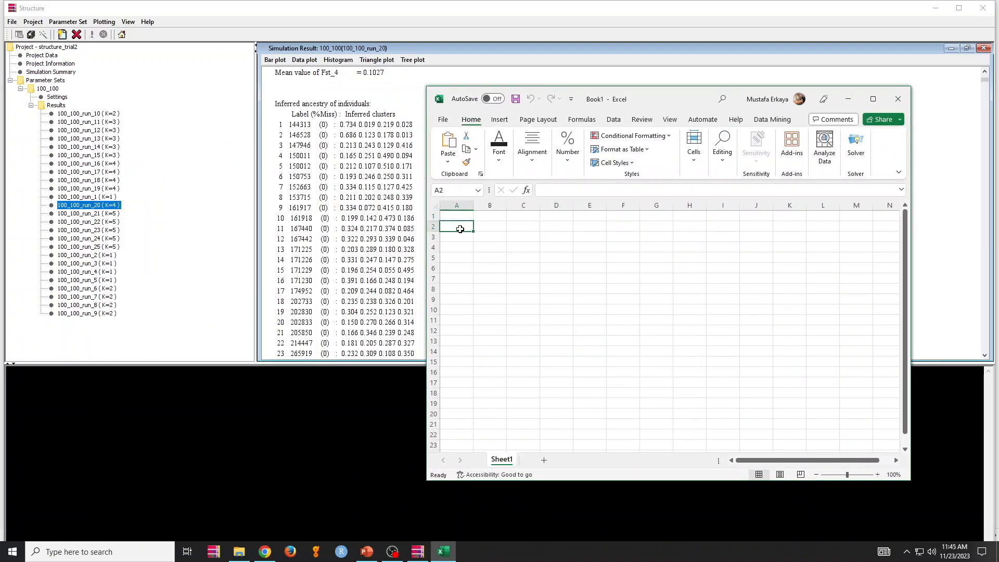
pyautogui.write('144313')
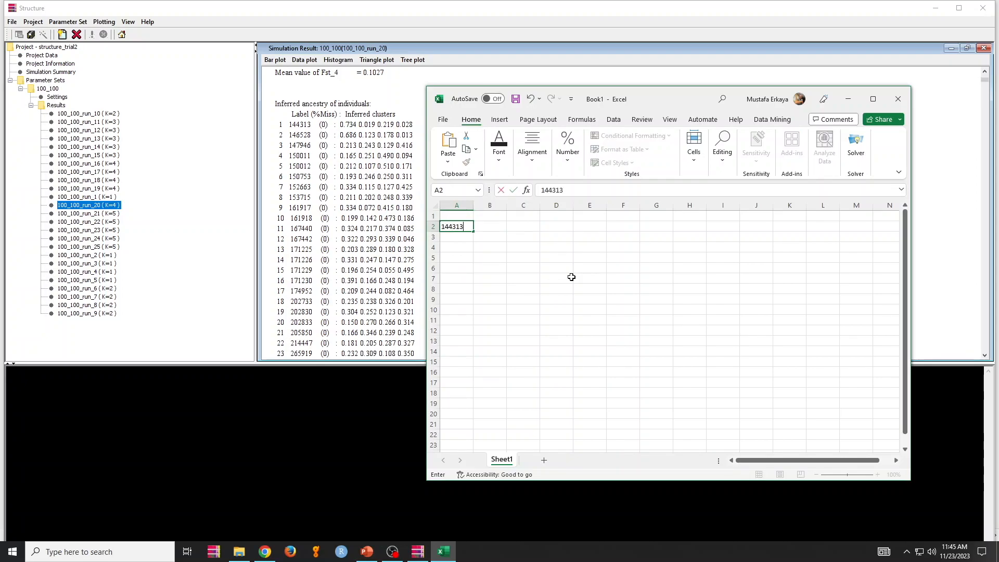
pyautogui.press('Tab')
pyautogui.write('0.734')
pyautogui.press('Tab')
pyautogui.write('0.019')
pyautogui.press('Tab')
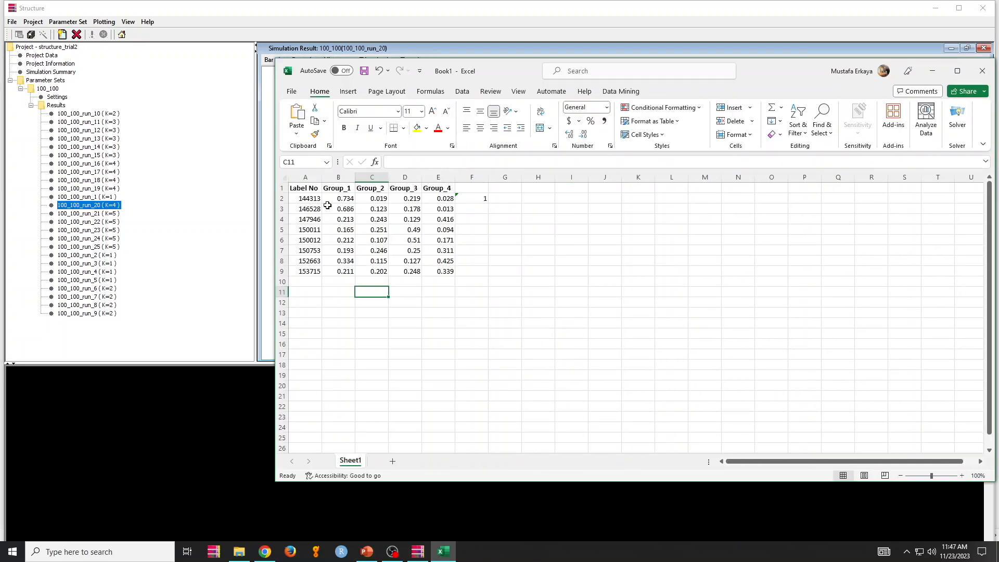
# - Make the individual labels in A2:A9 bold
pyautogui.moveTo(305, 198); pyautogui.dragTo(310, 273)
pyautogui.hotkey('ctrl', 'b')
pyautogui.click(603, 322)
# - Add the prefix "A_" to the first two labels so they read A_144313 and A_146528
pyautogui.click(305, 198)
pyautogui.click(388, 161)
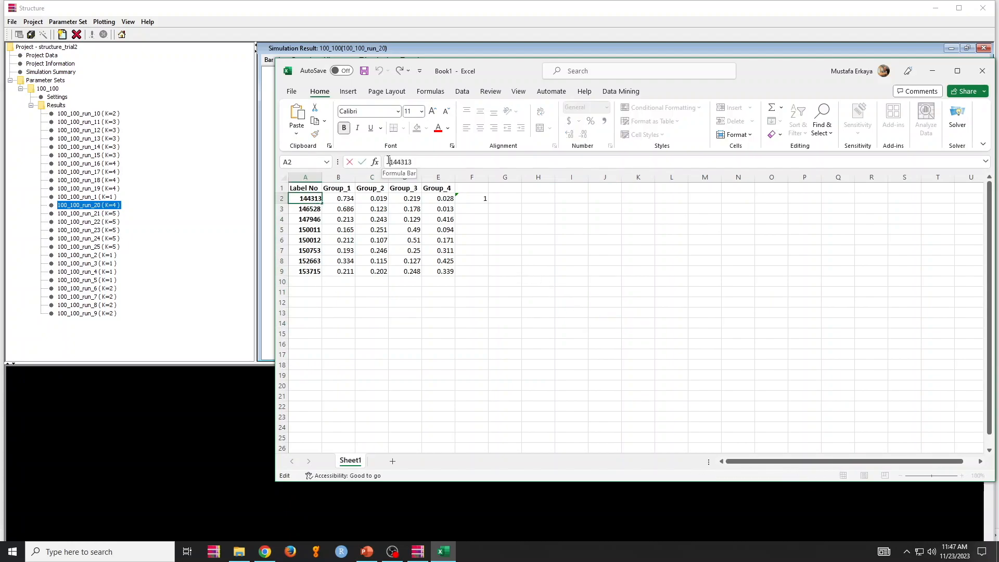
pyautogui.write('A_')
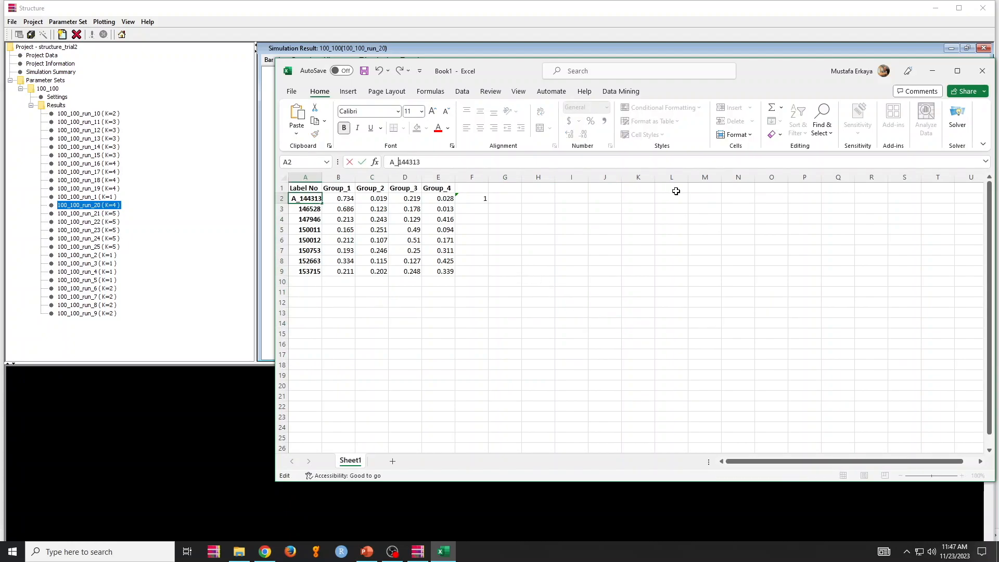
pyautogui.press('Return')
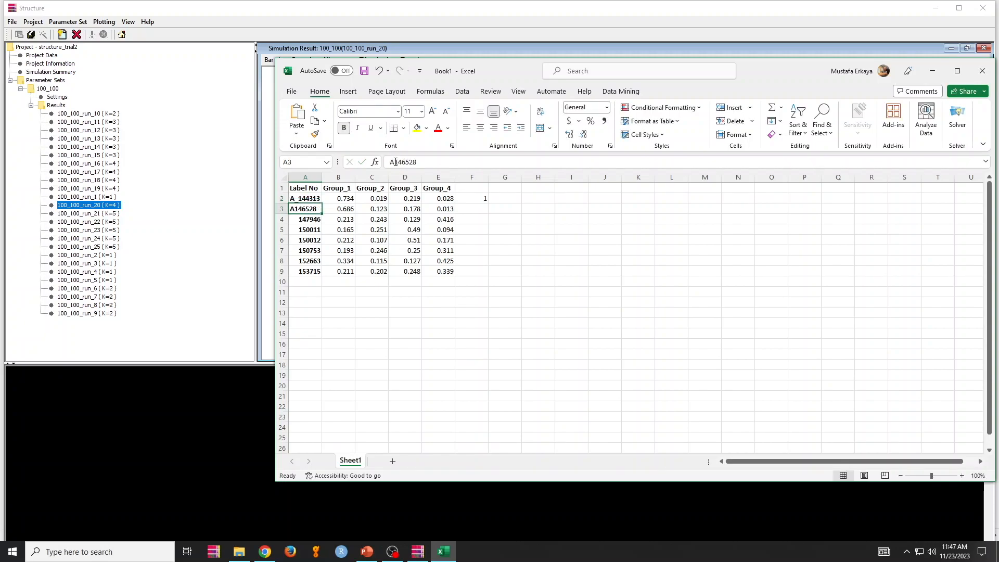
pyautogui.click(396, 162)
pyautogui.write('_')
pyautogui.press('Return')
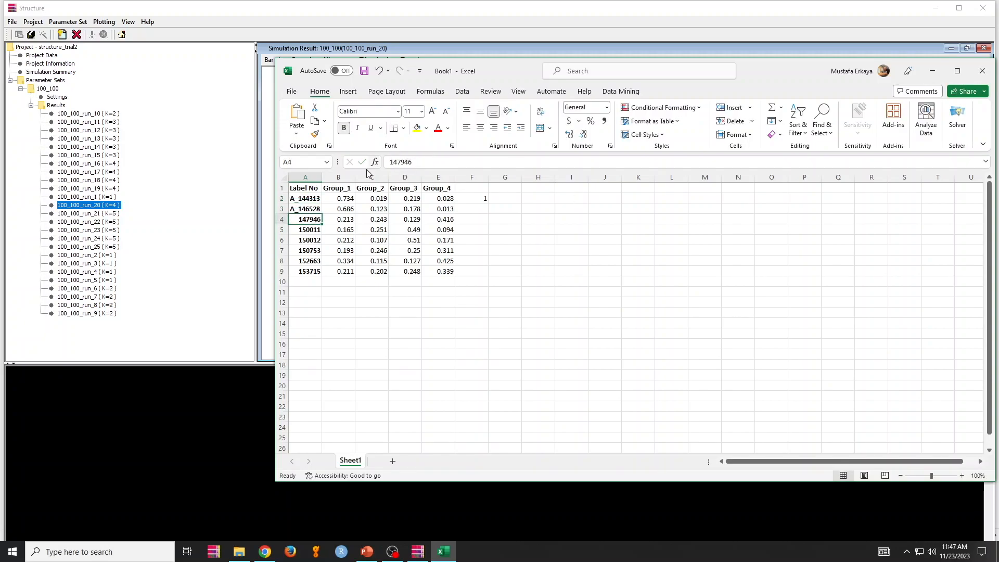
# - Add the prefix "A_" to the remaining labels in A4:A9, from 147946 to 153715
pyautogui.click(390, 161)
pyautogui.write('A_')
pyautogui.press('Return')
pyautogui.click(390, 162)
pyautogui.write('A_')
pyautogui.press('Return')
pyautogui.click(389, 162)
pyautogui.write('A_')
pyautogui.press('Return')
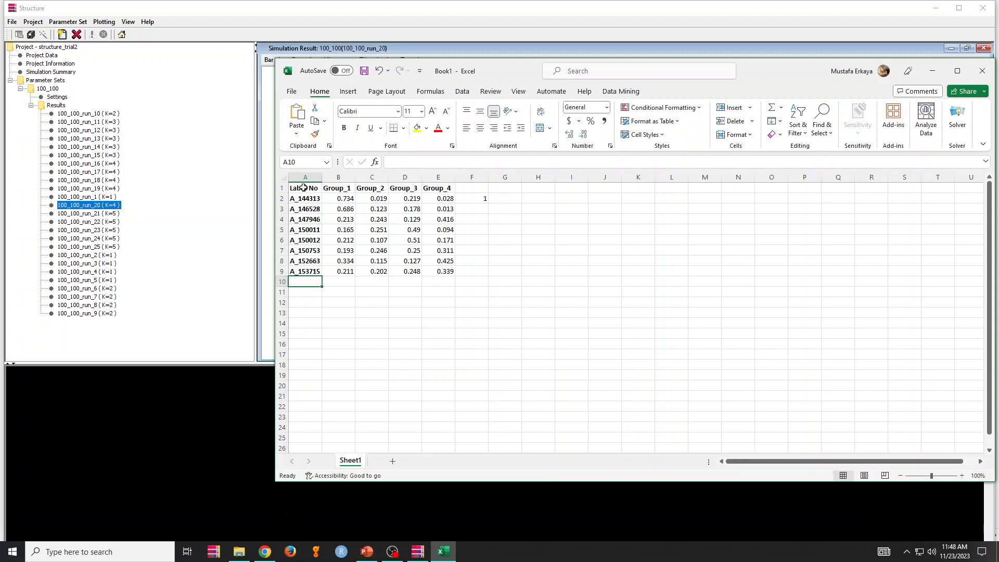
# - Maximize the workbook window and insert a 3-D stacked column chart of the label and group data in A1:E9
pyautogui.moveTo(305, 187); pyautogui.dragTo(454, 271)
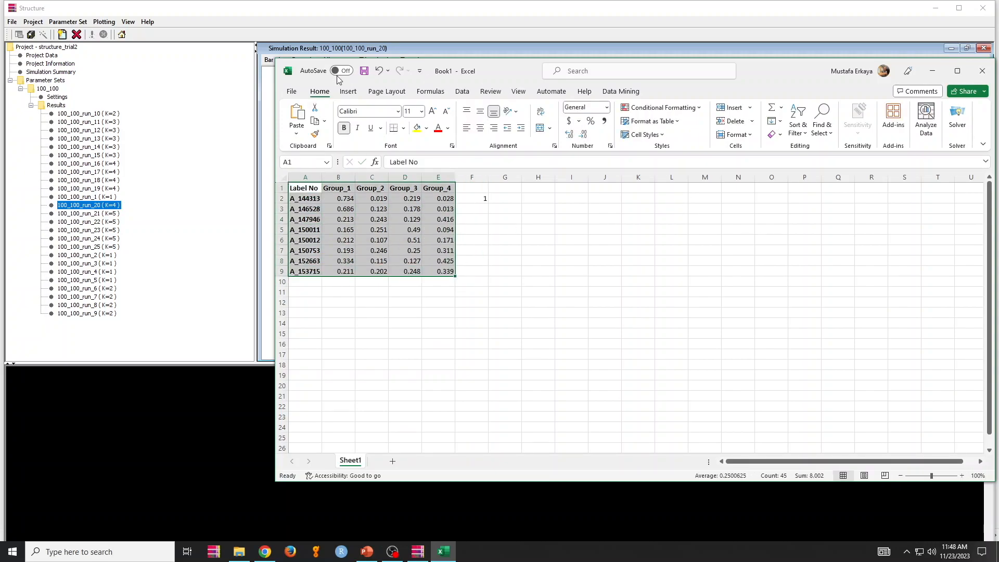
pyautogui.click(348, 96)
pyautogui.doubleClick(519, 70)
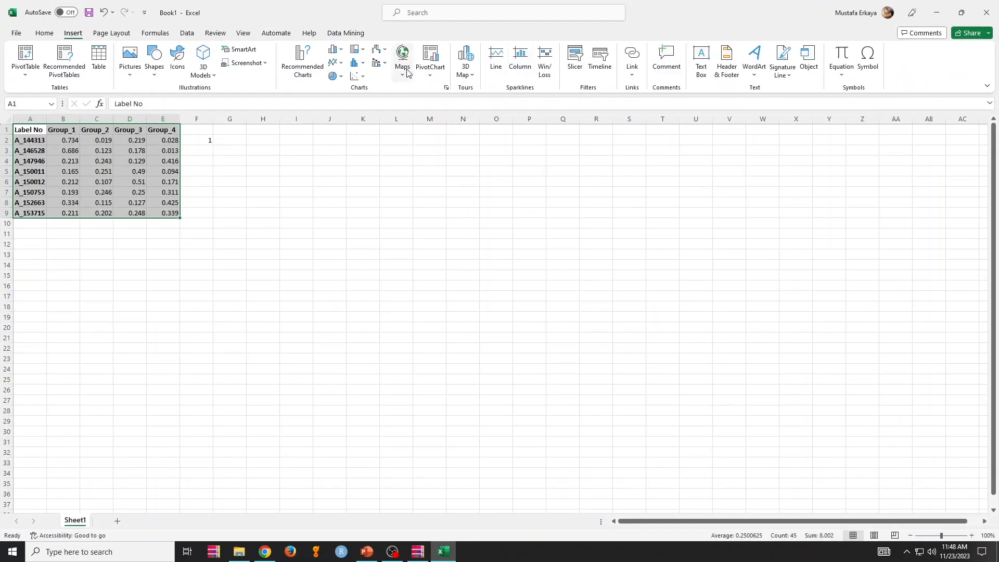
pyautogui.click(44, 33)
pyautogui.click(230, 274)
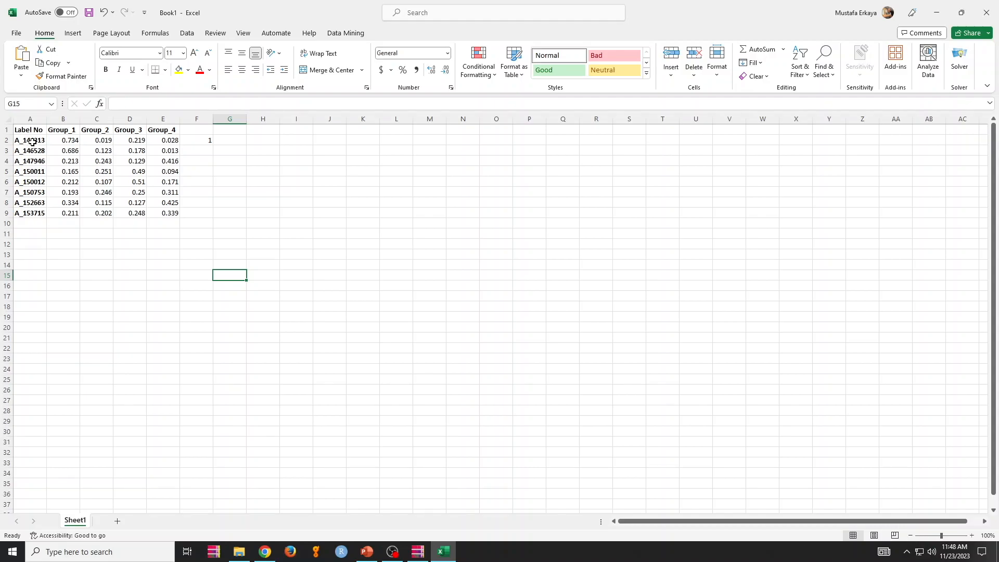
pyautogui.moveTo(31, 131); pyautogui.dragTo(173, 213)
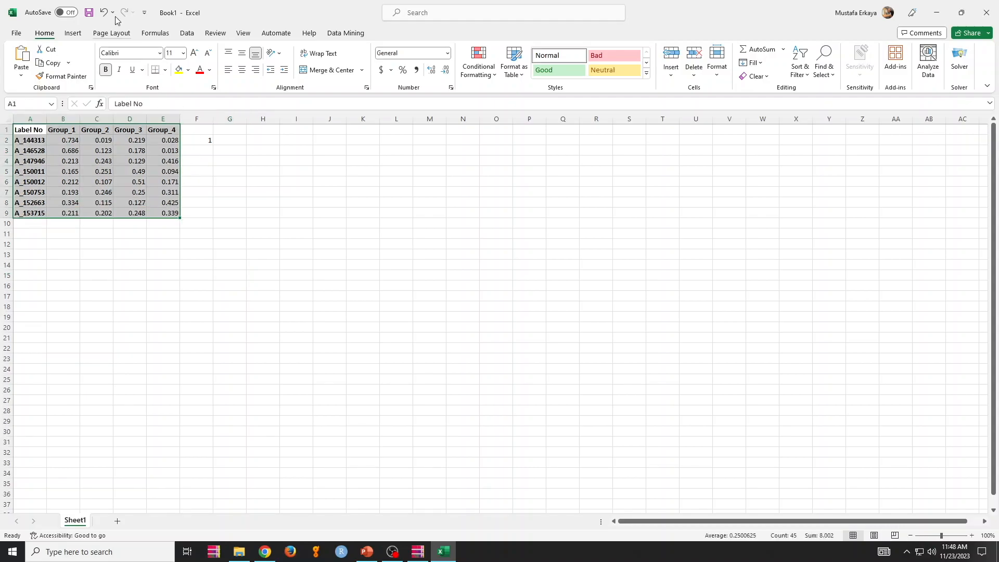
pyautogui.click(73, 35)
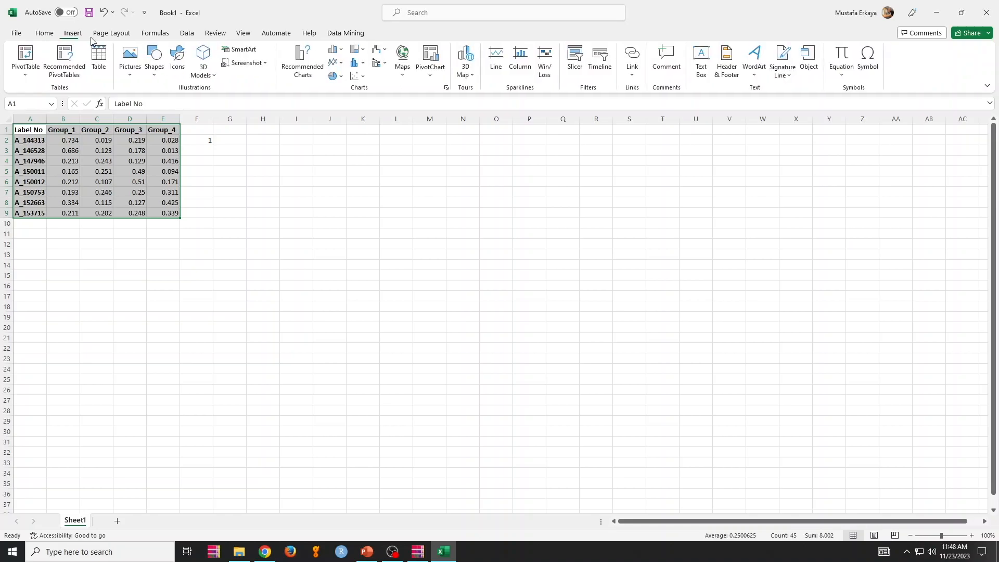
pyautogui.click(338, 50)
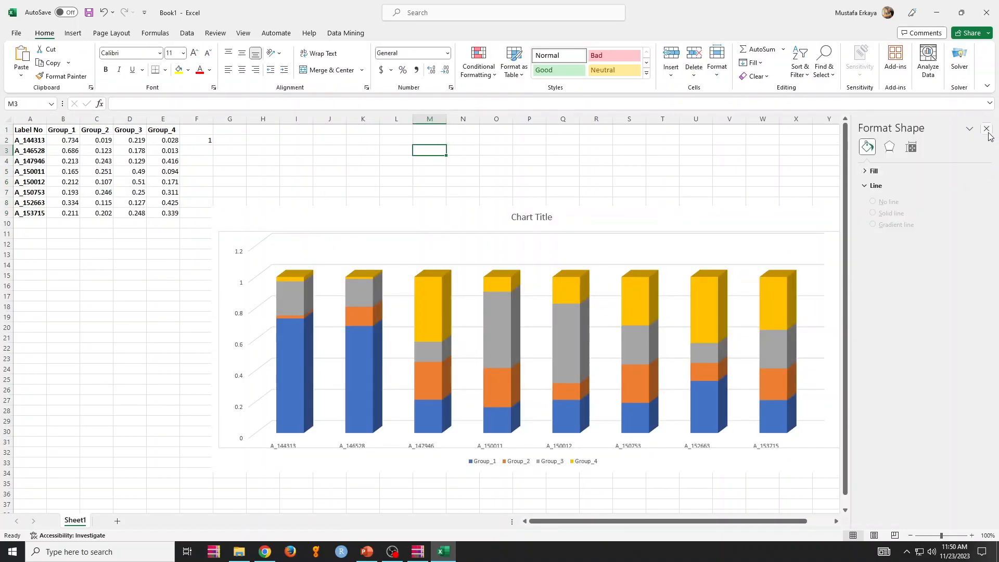
pyautogui.click(989, 131)
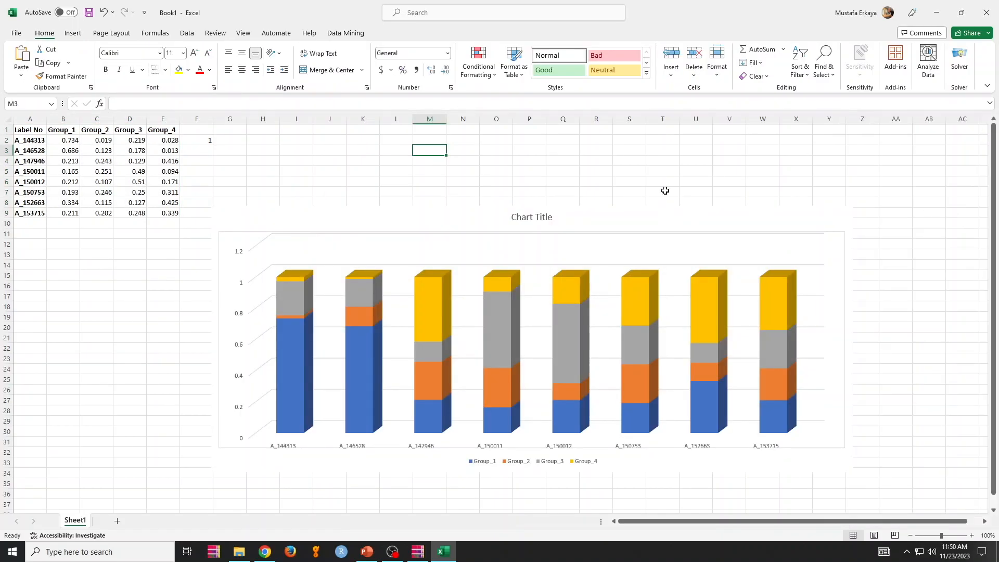
# - Set the maximum bound of the chart's vertical axis to 1
pyautogui.click(578, 218)
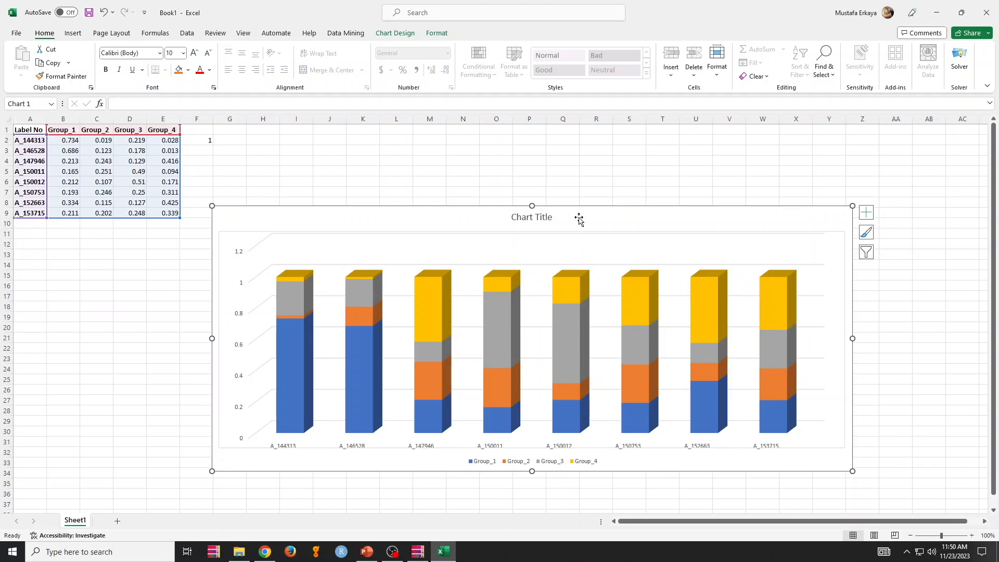
pyautogui.rightClick(569, 219)
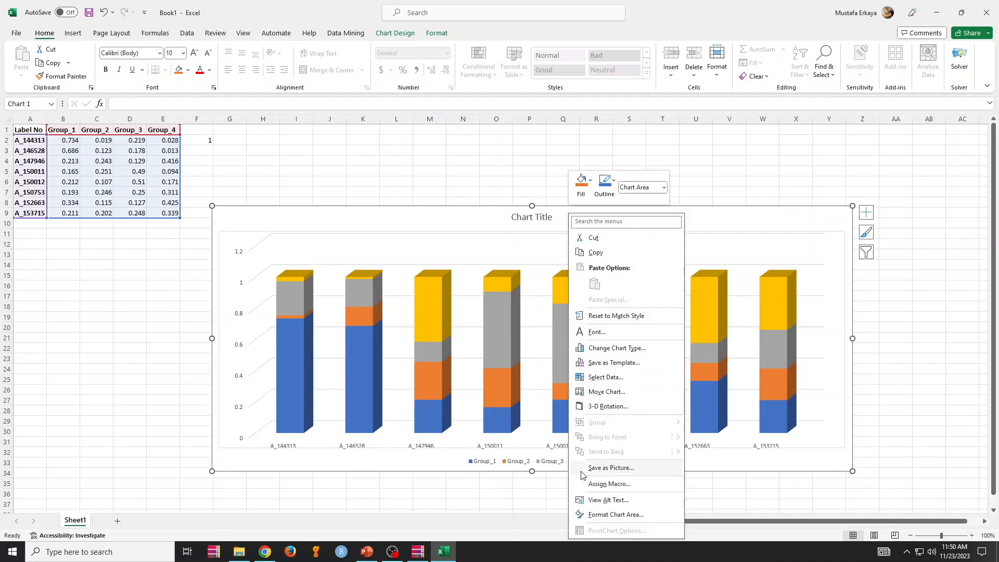
pyautogui.click(614, 514)
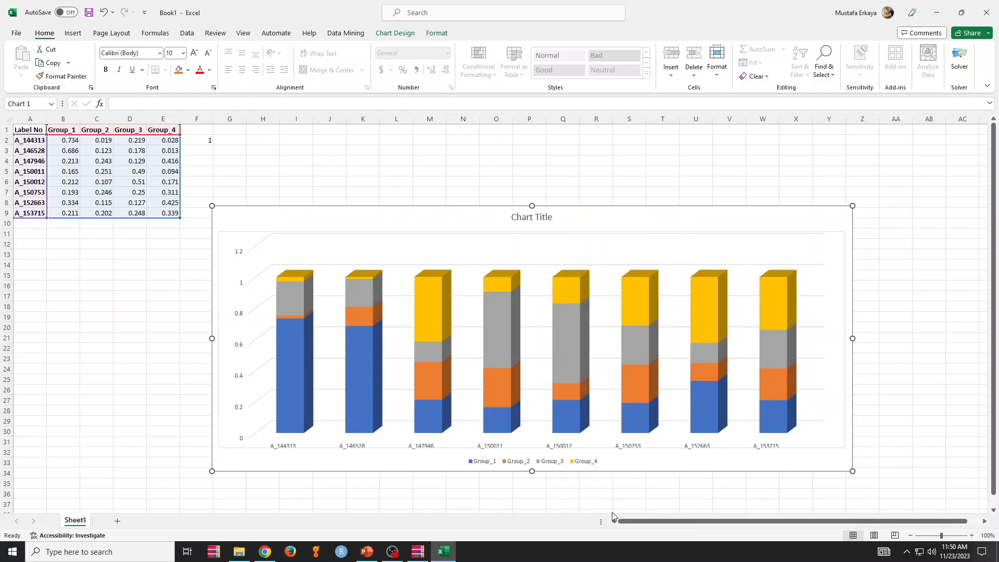
pyautogui.click(240, 256)
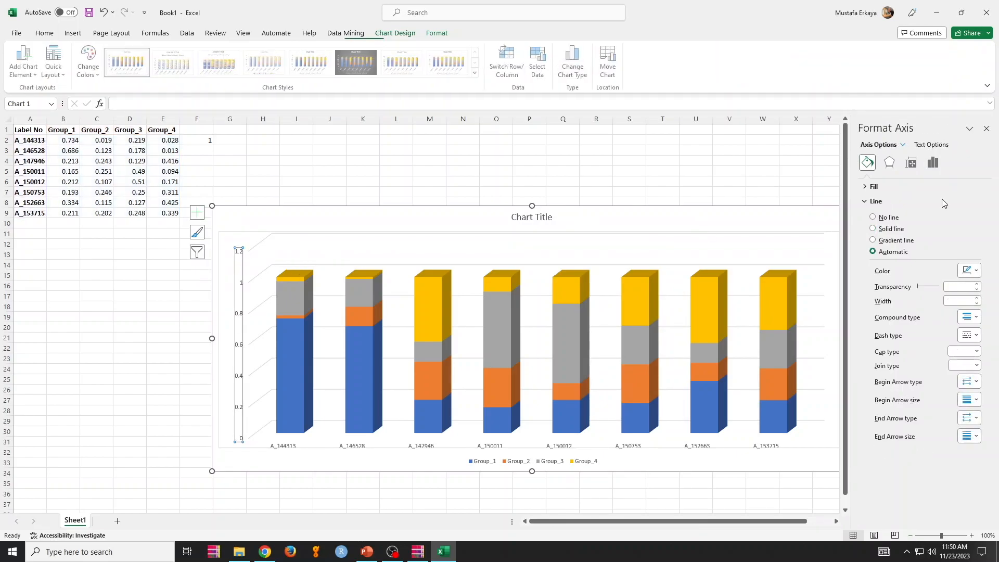
pyautogui.click(889, 162)
pyautogui.click(911, 162)
pyautogui.click(933, 163)
pyautogui.click(873, 191)
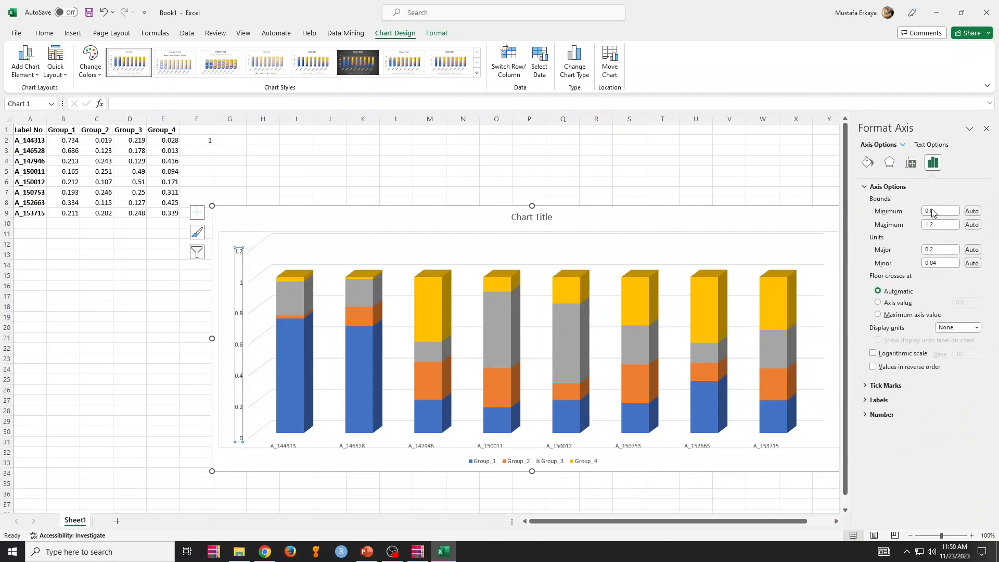
pyautogui.moveTo(949, 225); pyautogui.dragTo(902, 226)
pyautogui.write('1')
pyautogui.press('Return')
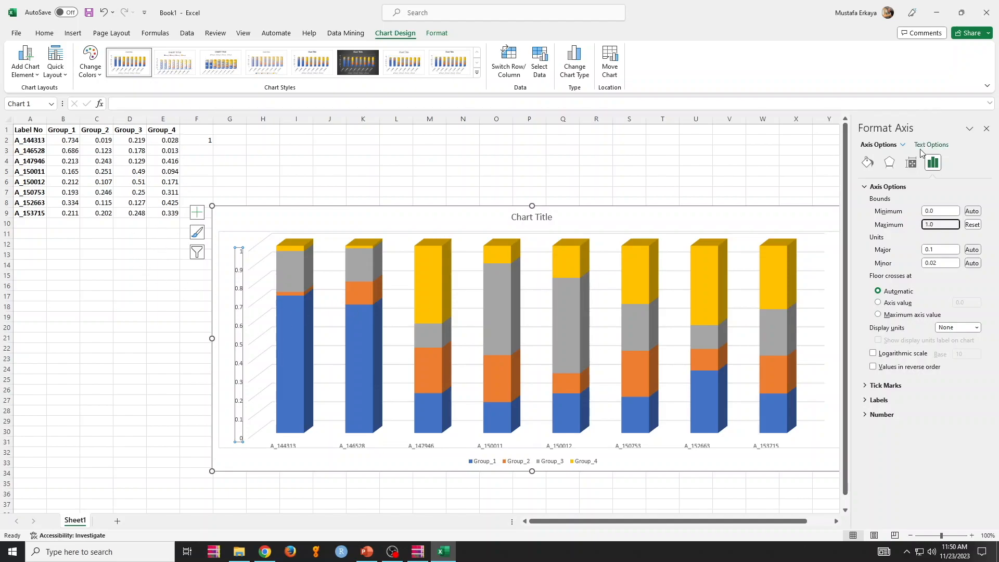
# - Reduce the gap width of the chart's data series so the columns become wider, and close the series formatting
pyautogui.click(779, 330)
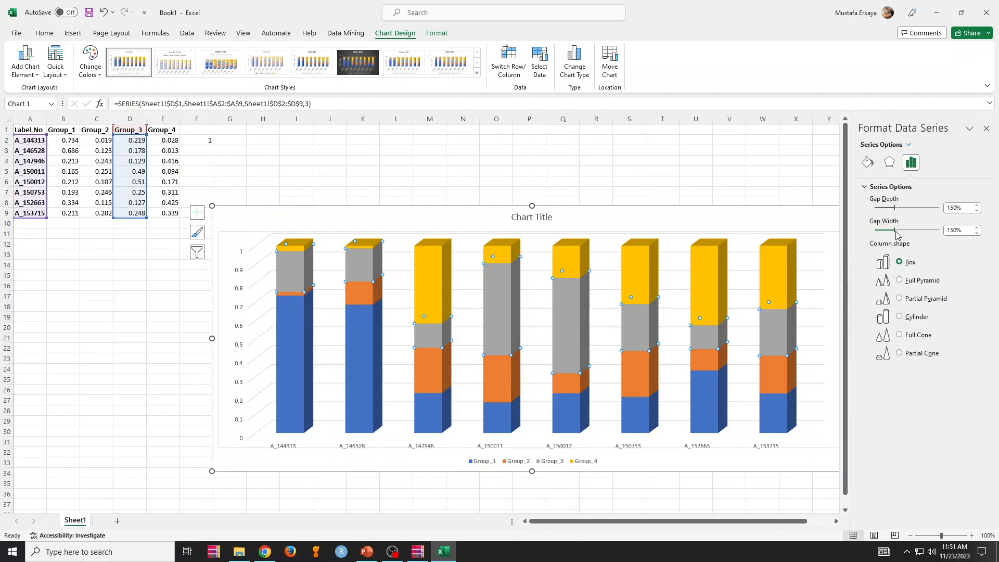
pyautogui.moveTo(895, 234); pyautogui.dragTo(891, 236)
pyautogui.moveTo(893, 233); pyautogui.dragTo(881, 233)
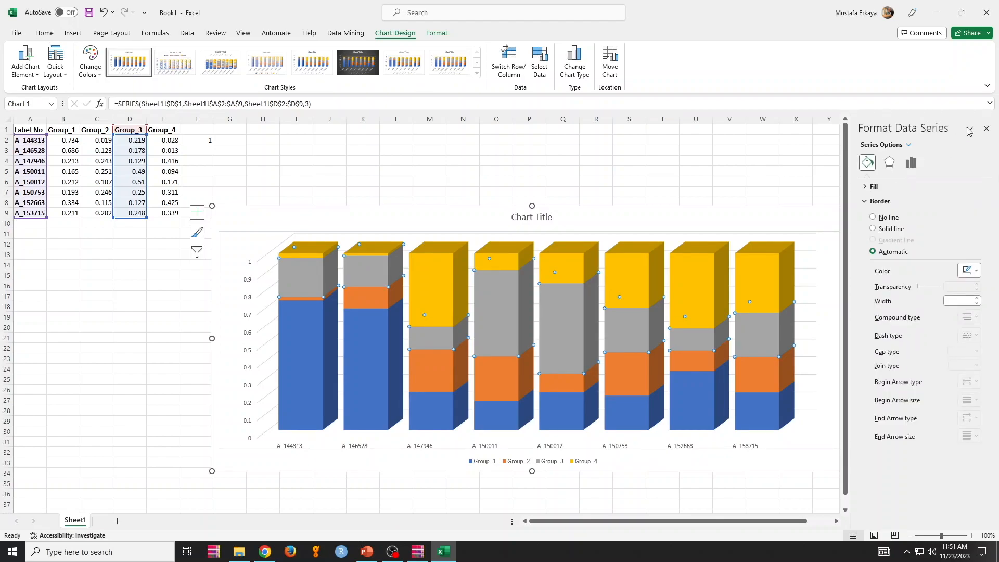
pyautogui.click(986, 128)
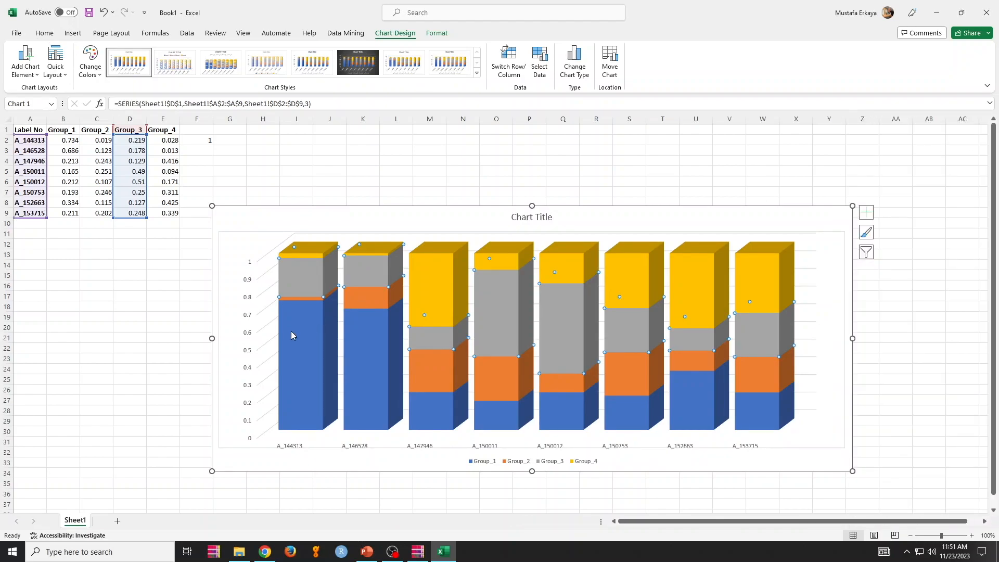
# - Change the chart title to "K=4"
pyautogui.click(296, 446)
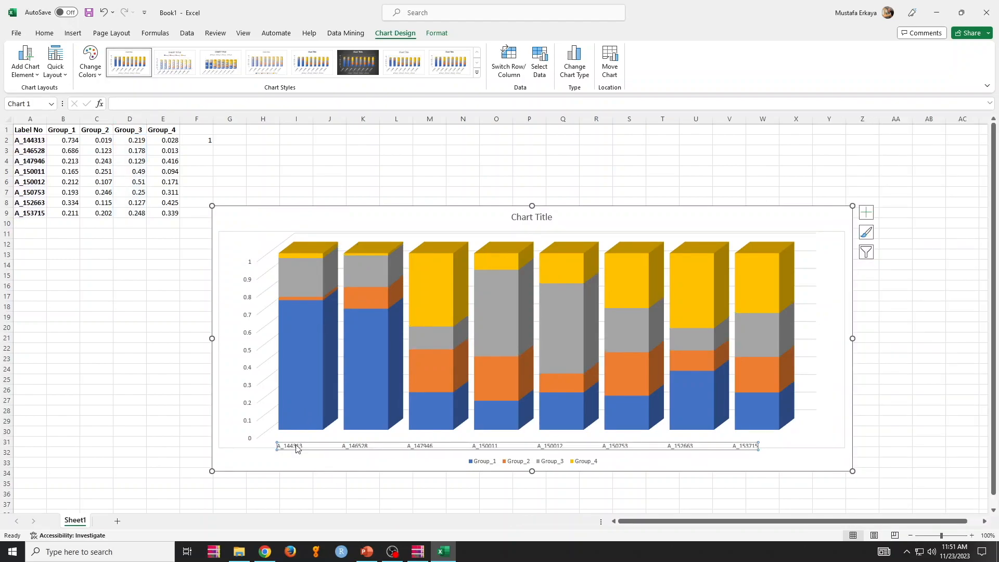
pyautogui.doubleClick(545, 217)
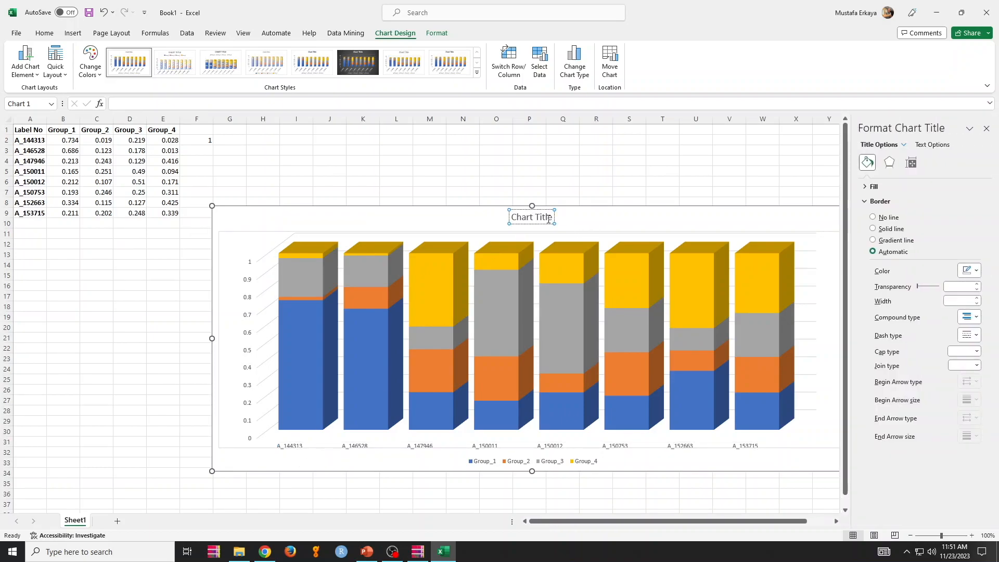
pyautogui.tripleClick(549, 220)
pyautogui.write('K=4')
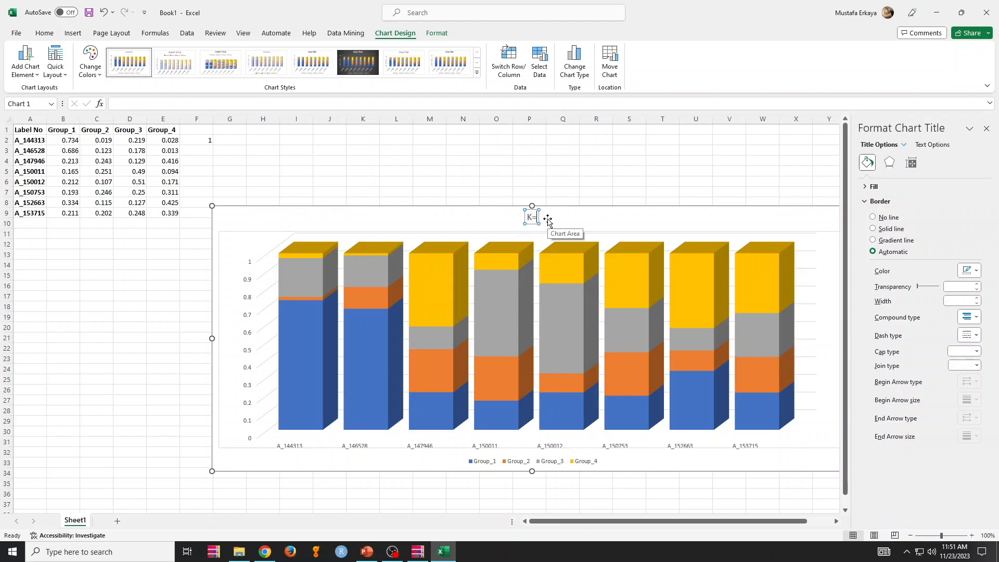
pyautogui.click(584, 179)
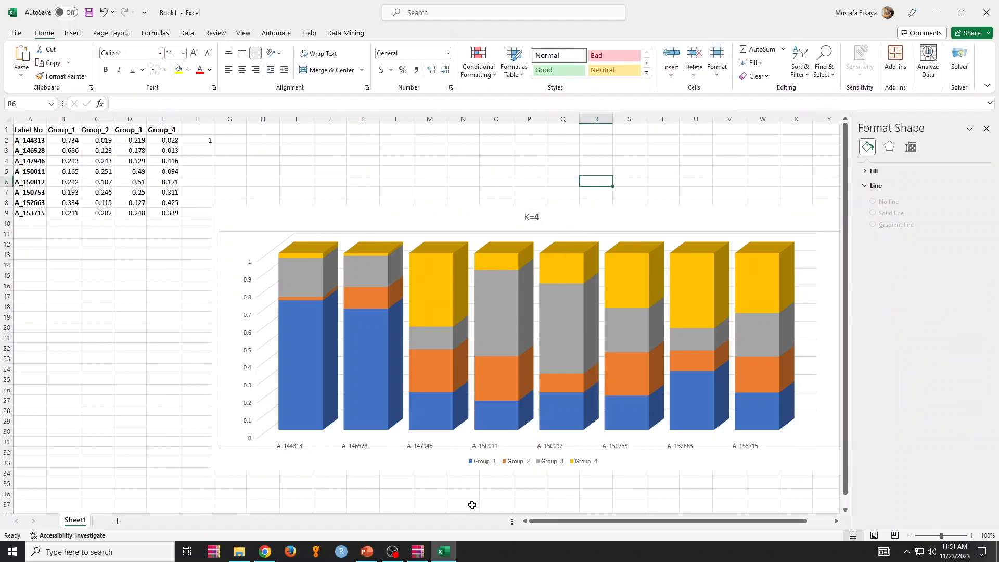
# - Check the group legend and columns of the K=4 chart, and close the formatting pane
pyautogui.click(483, 463)
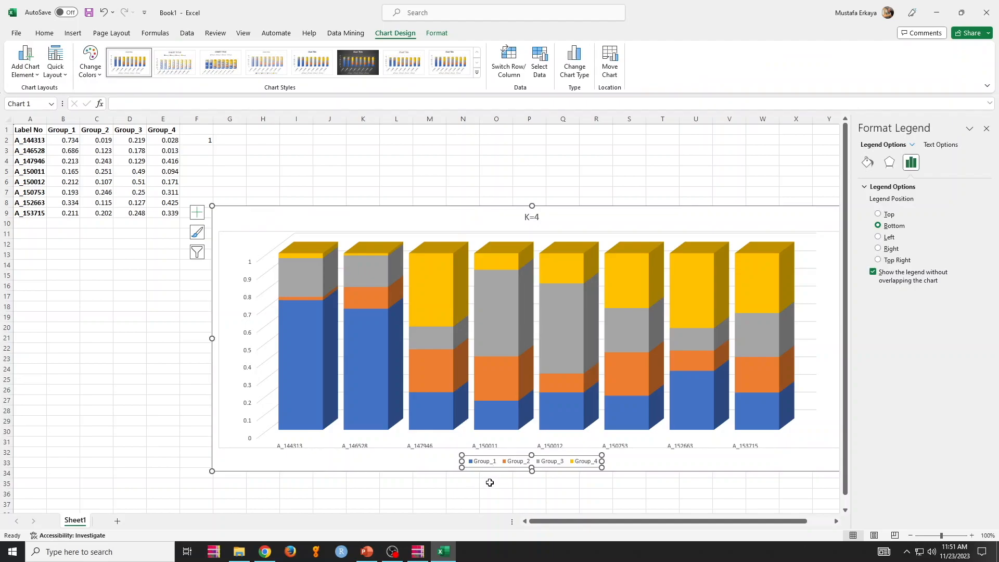
pyautogui.click(490, 482)
pyautogui.moveTo(551, 522); pyautogui.dragTo(567, 525)
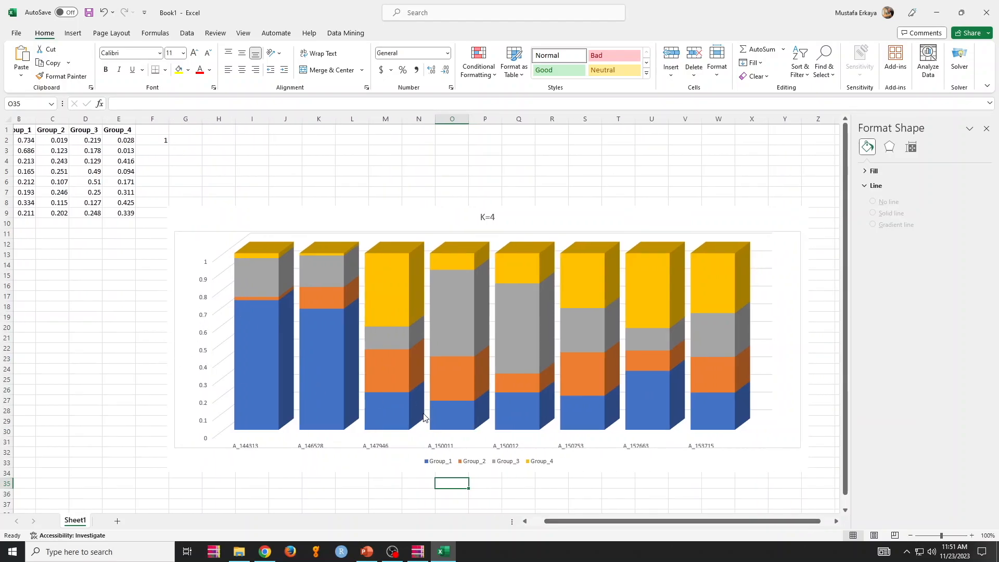
pyautogui.click(986, 128)
pyautogui.click(523, 182)
pyautogui.moveTo(667, 527); pyautogui.dragTo(652, 527)
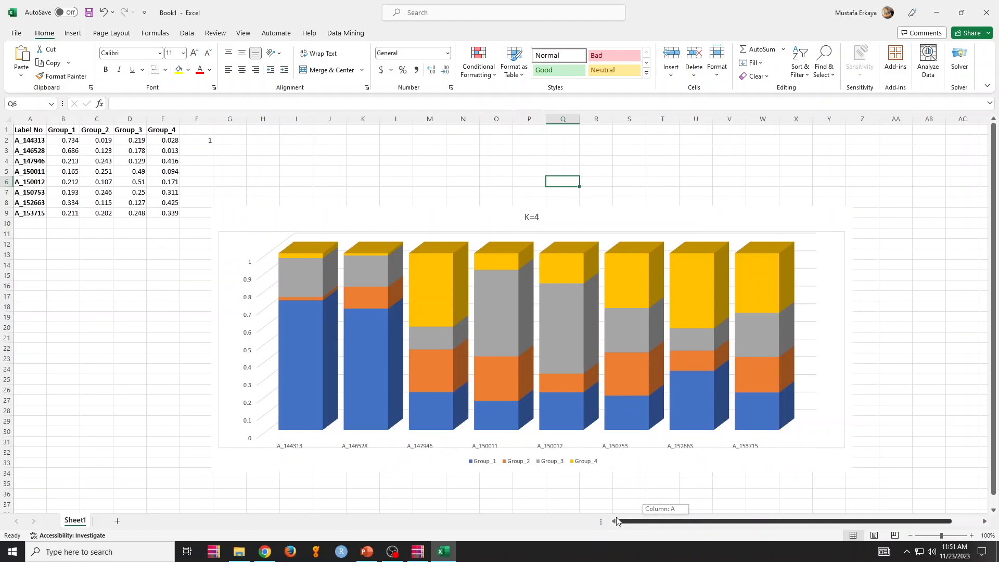